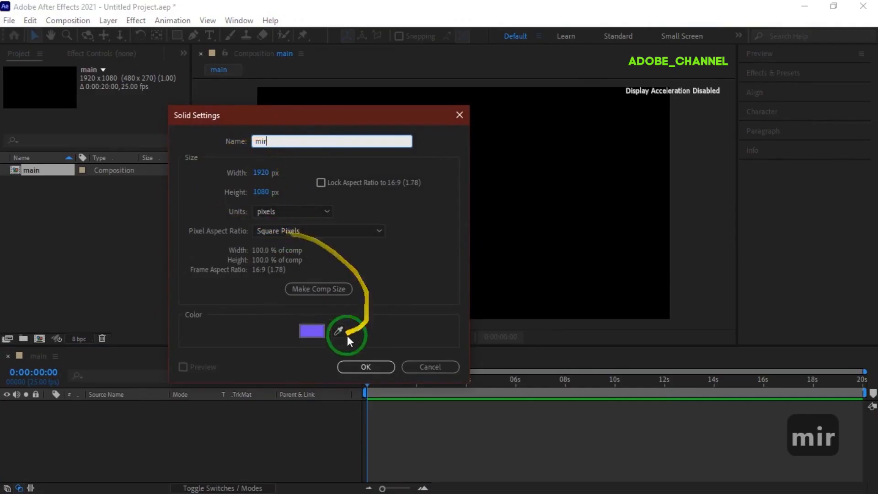
- Create the purple solid layer named mir
click(312, 330)
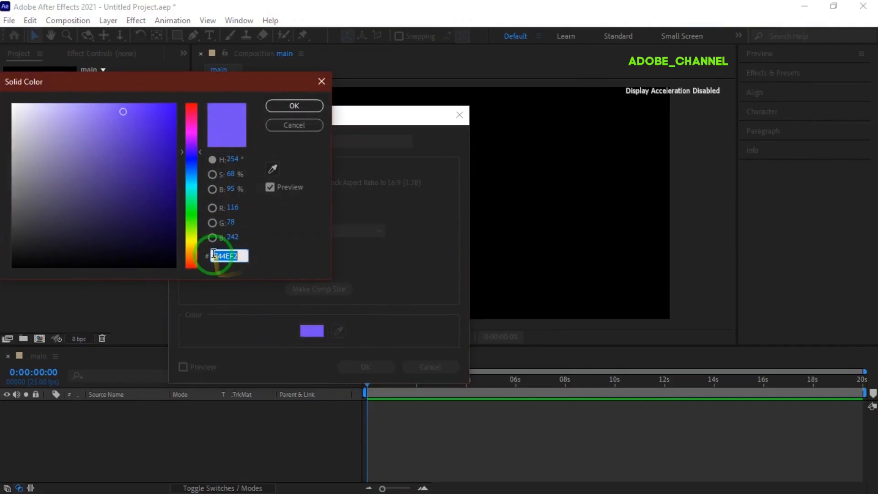
click(302, 107)
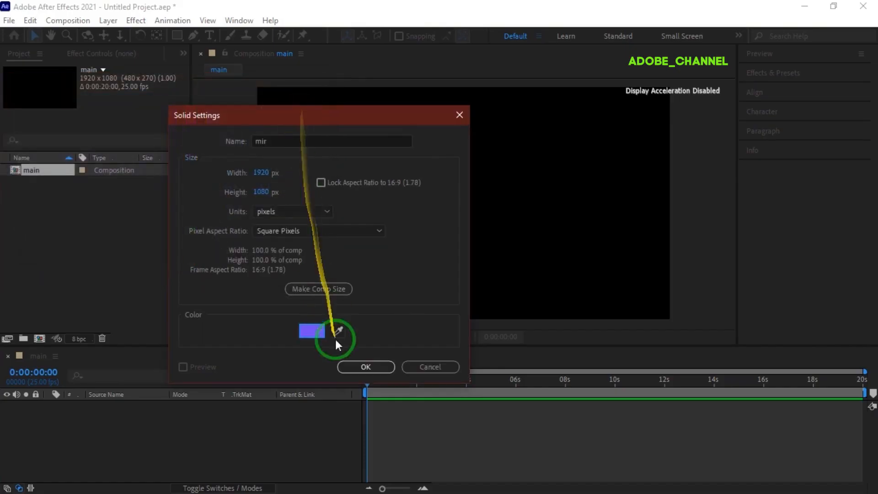
click(371, 366)
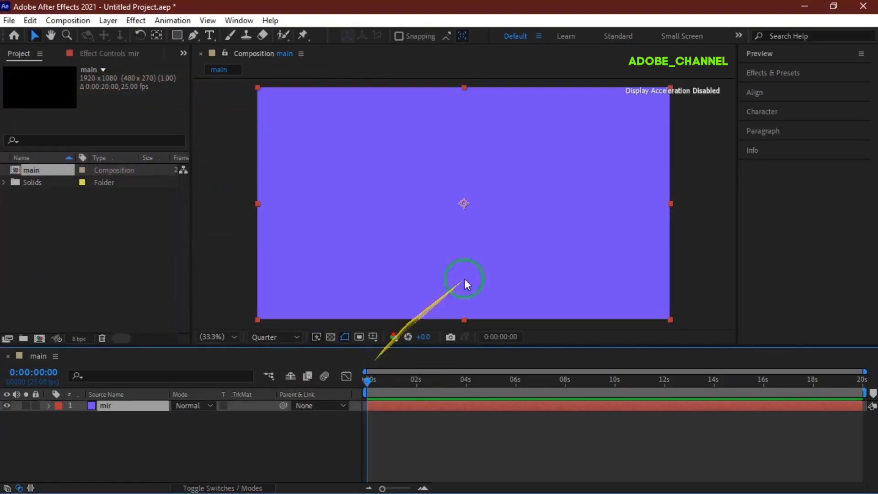
- Search 'mir' in Effects & Presets and apply Trapcode Mir 3 to the mir layer
click(807, 76)
click(781, 89)
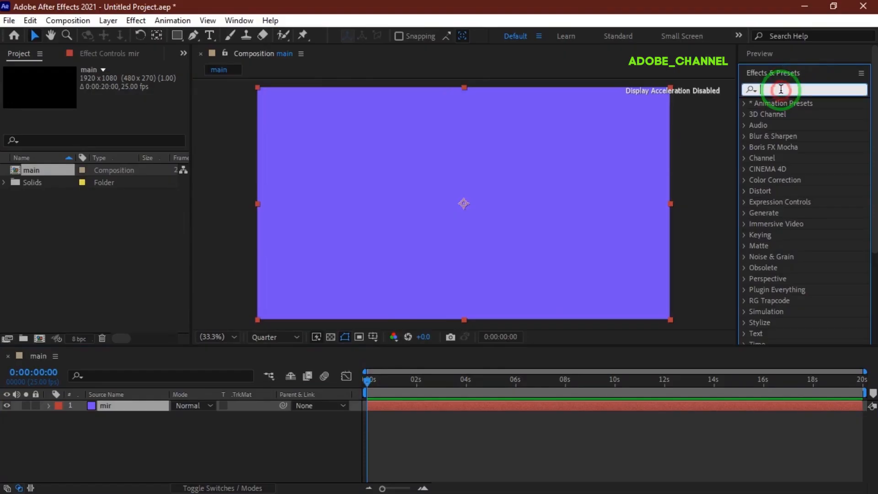
text(mir)
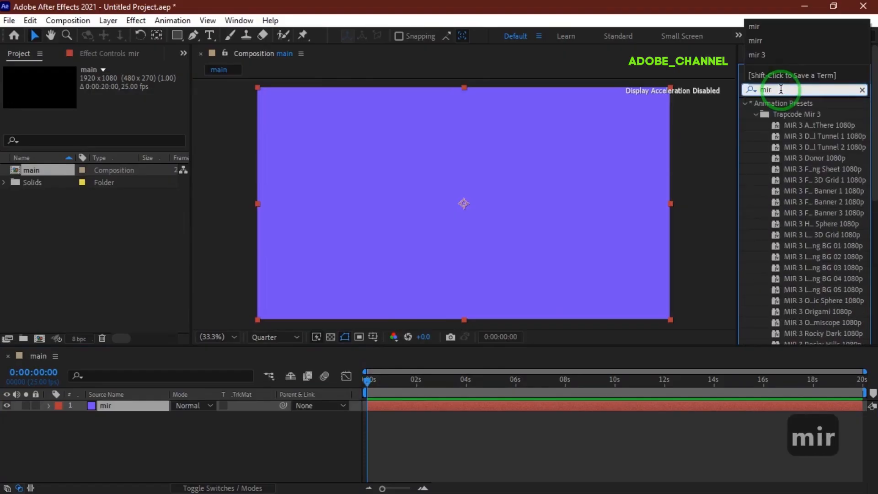
click(756, 114)
click(759, 158)
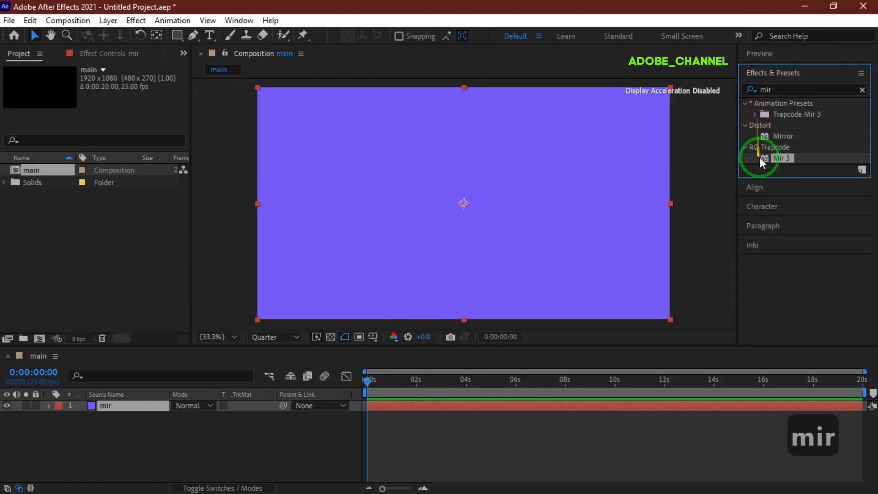
double_click(785, 159)
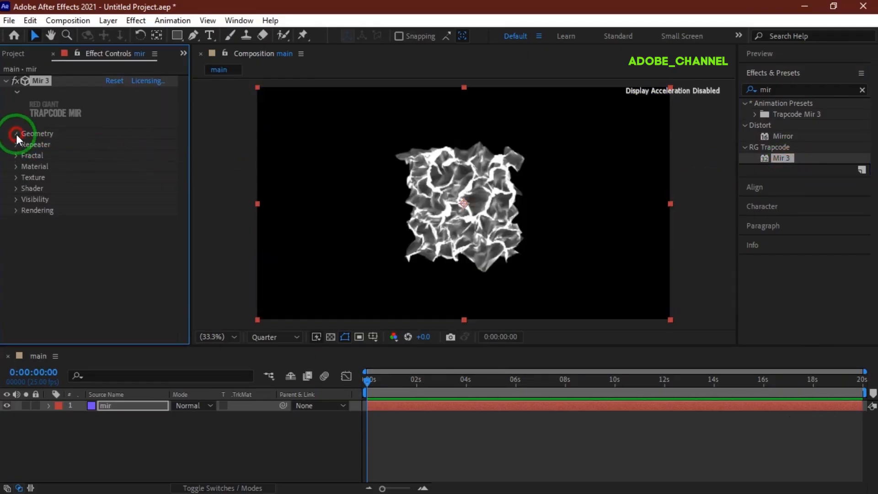
- Switch Mir 3 Size to XYZ Individual and set Size X and Y to 3000
click(15, 134)
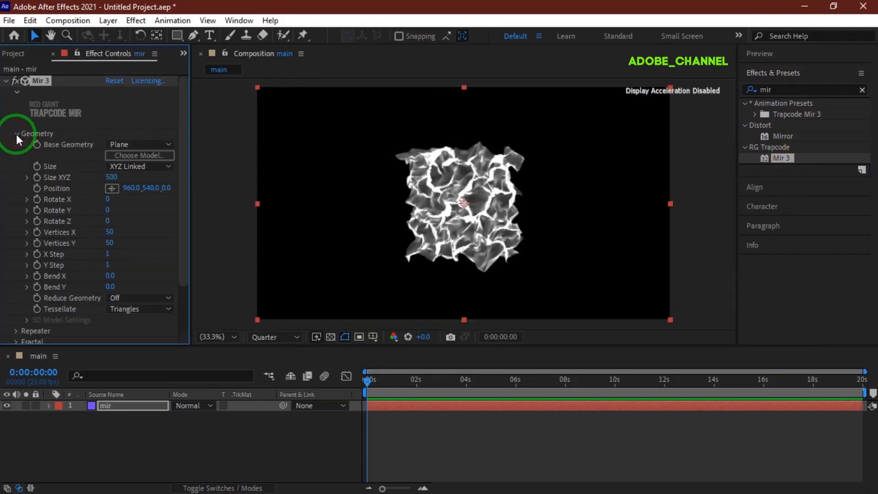
click(147, 166)
click(144, 195)
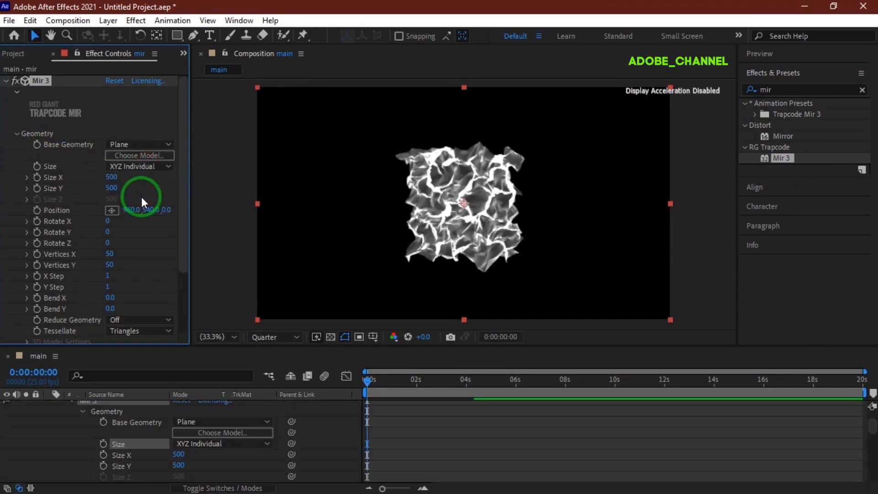
click(111, 177)
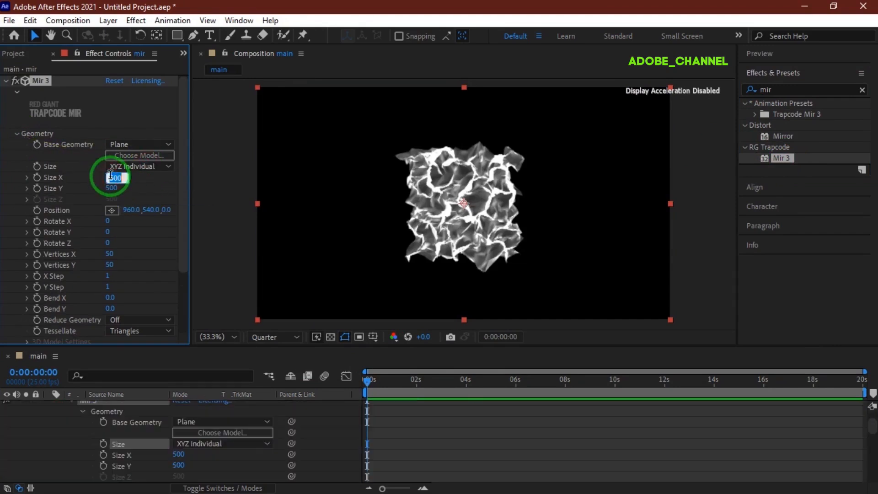
text(3000)
key(Return)
click(111, 188)
text(300)
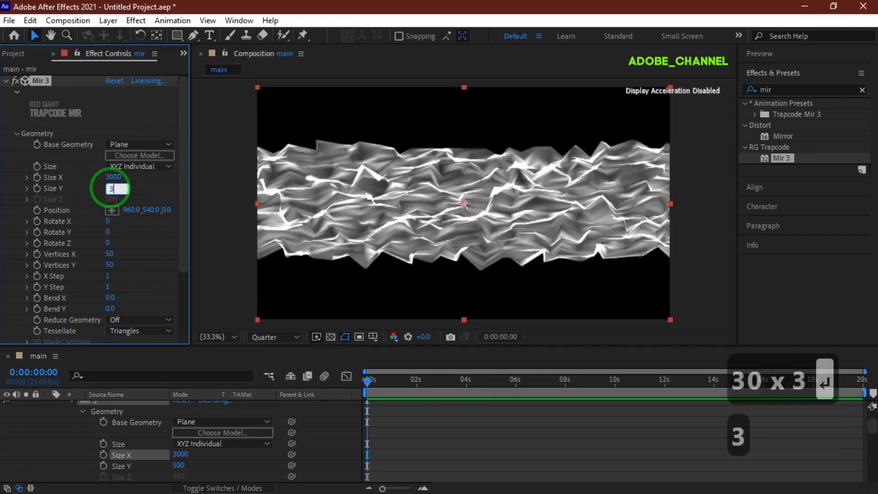
text(0)
key(Return)
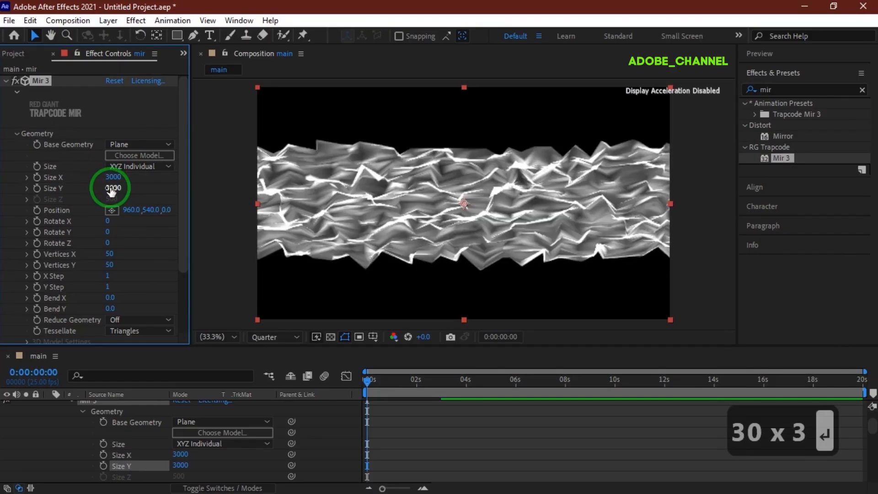
- Set Vertices X and Y to 2000 and Rotate X to -24
click(110, 254)
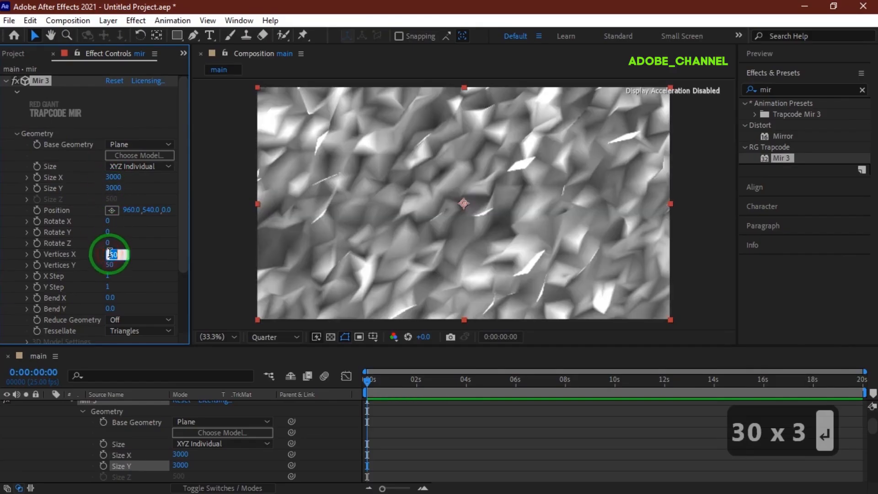
text(2000)
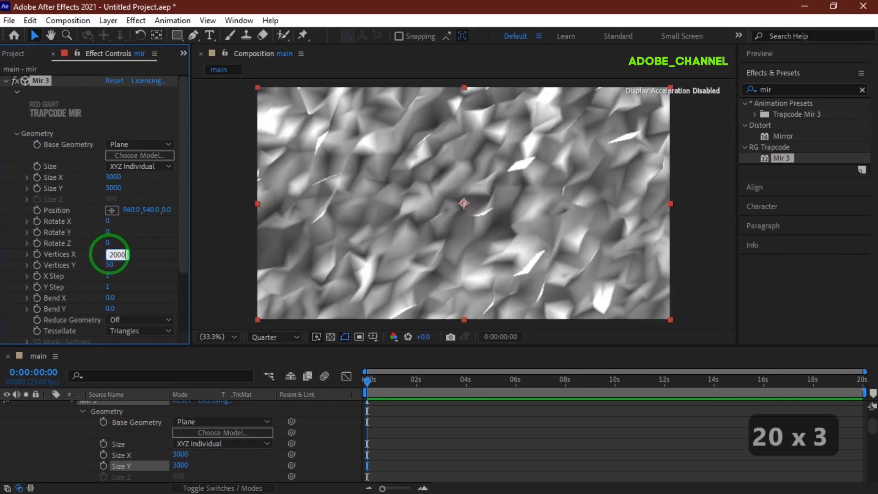
key(Return)
click(109, 265)
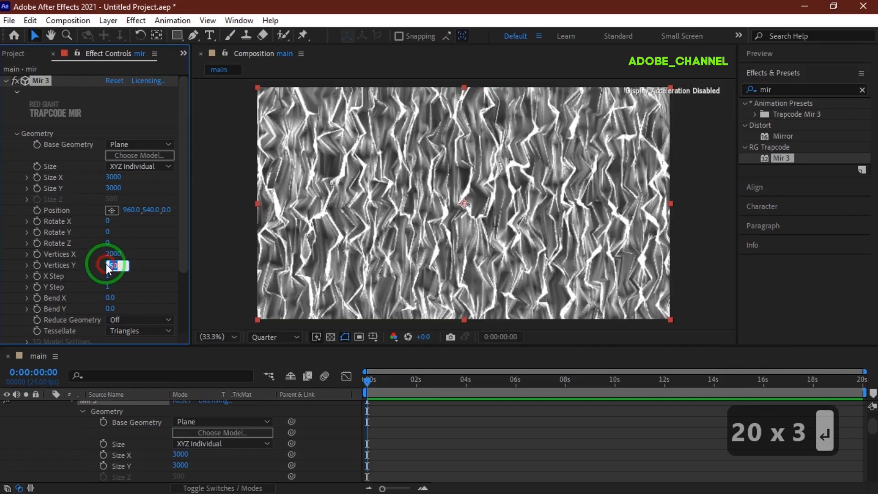
text(2000)
key(Return)
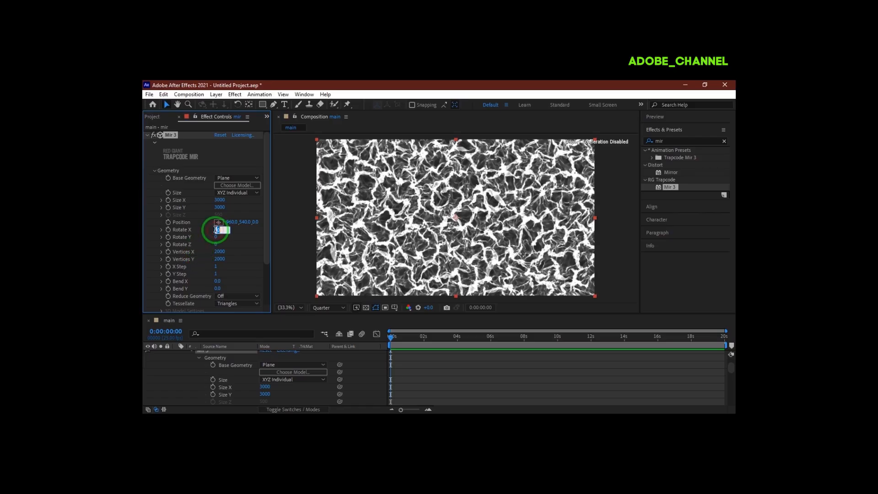
text(-24)
key(Return)
scroll(212, 233, down, 3)
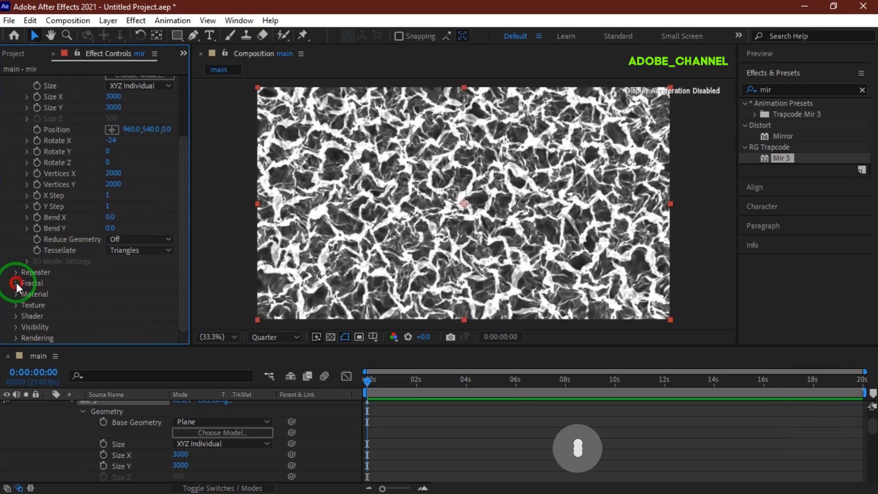
- Set Mir 3's individual fractal amplitudes to X 0, Z 0 and Y 200
click(15, 283)
scroll(15, 283, down, 5)
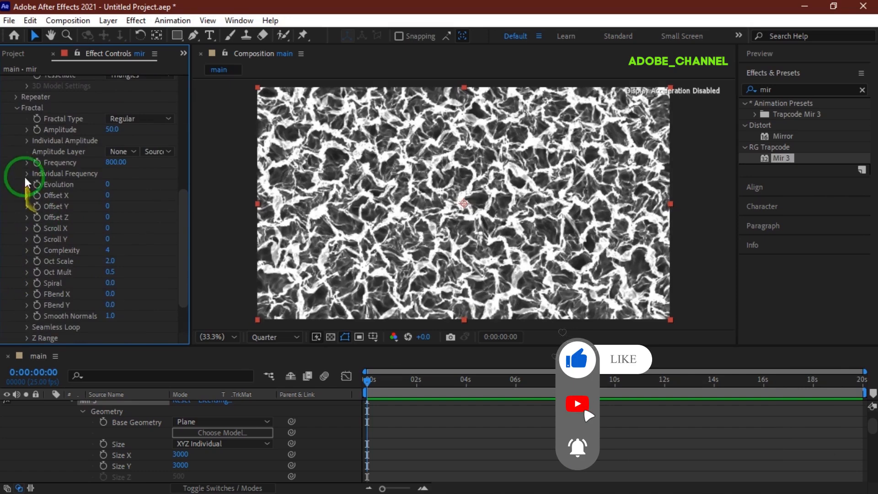
click(26, 142)
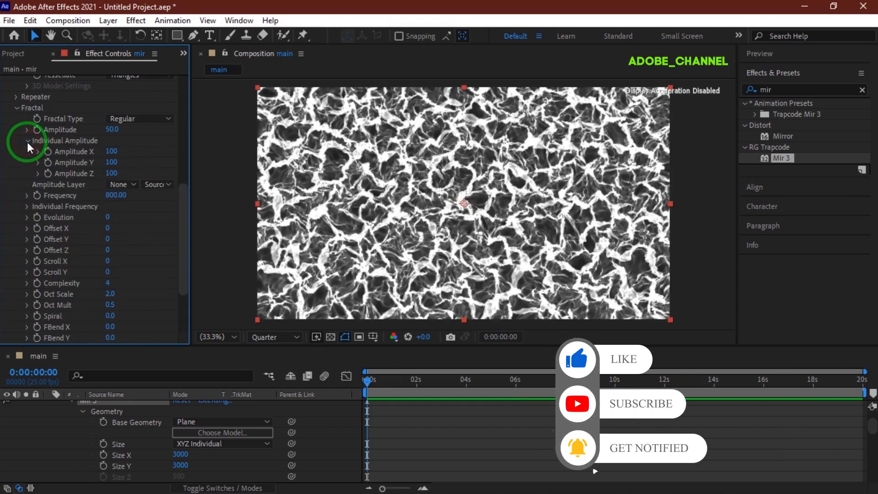
click(112, 151)
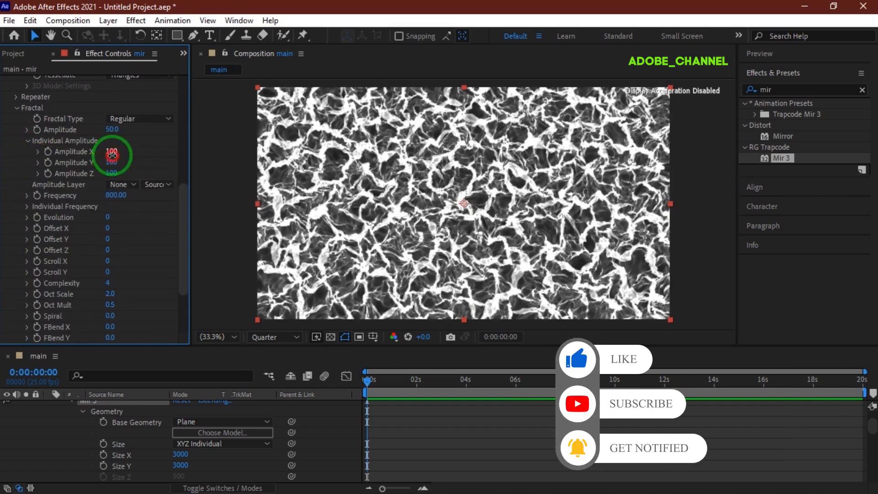
text(0)
key(Return)
click(112, 173)
text(0)
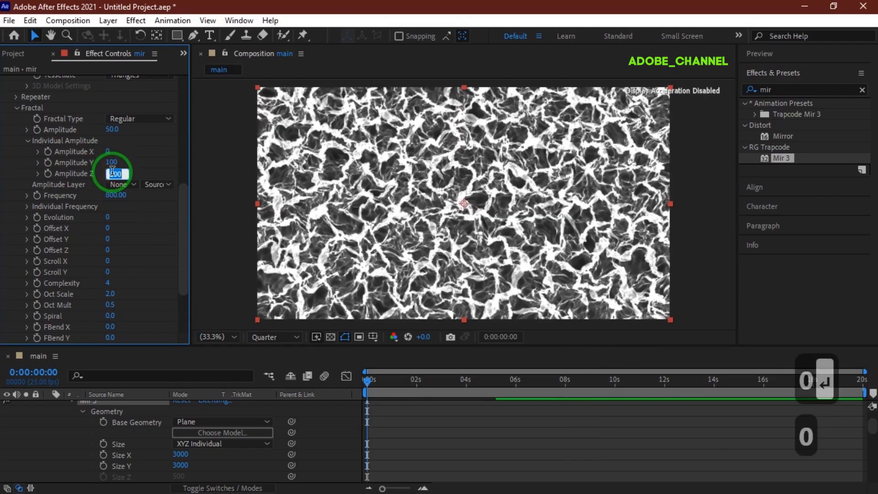
key(Return)
click(112, 163)
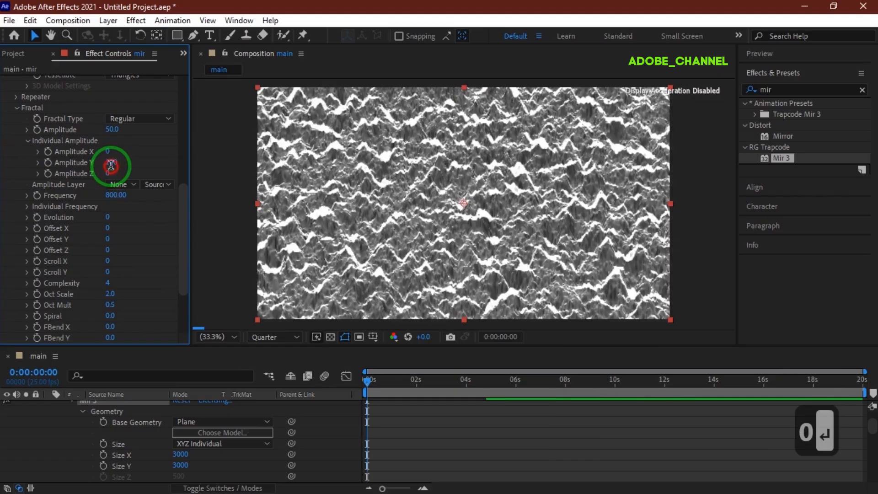
text(200)
key(Return)
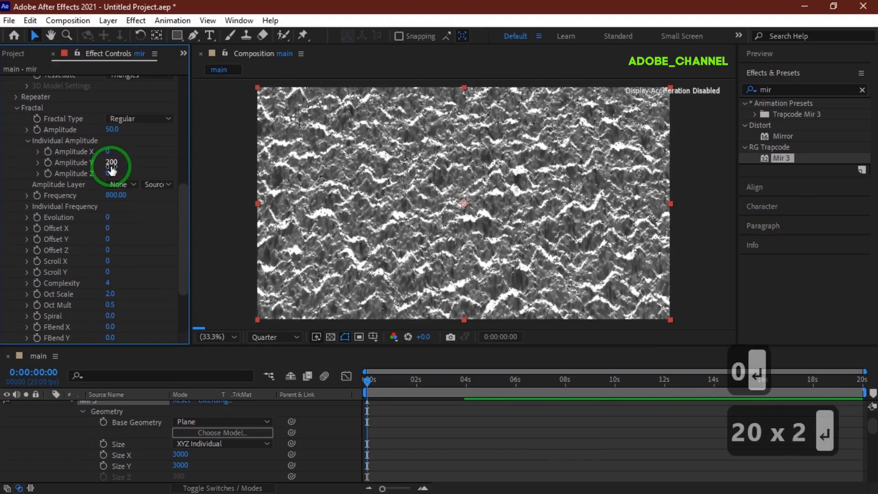
- Set Fractal Type to Multi SmoothRidge, Amplitude to -40 and Frequency to 30
click(166, 118)
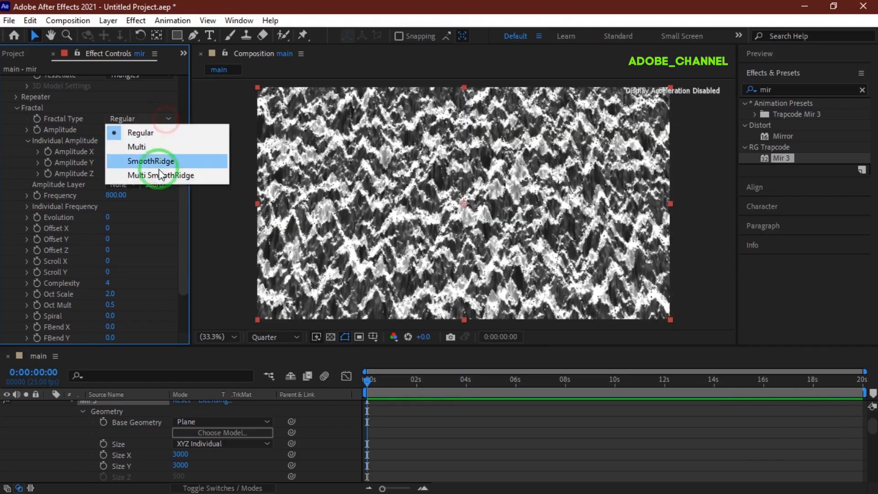
click(160, 175)
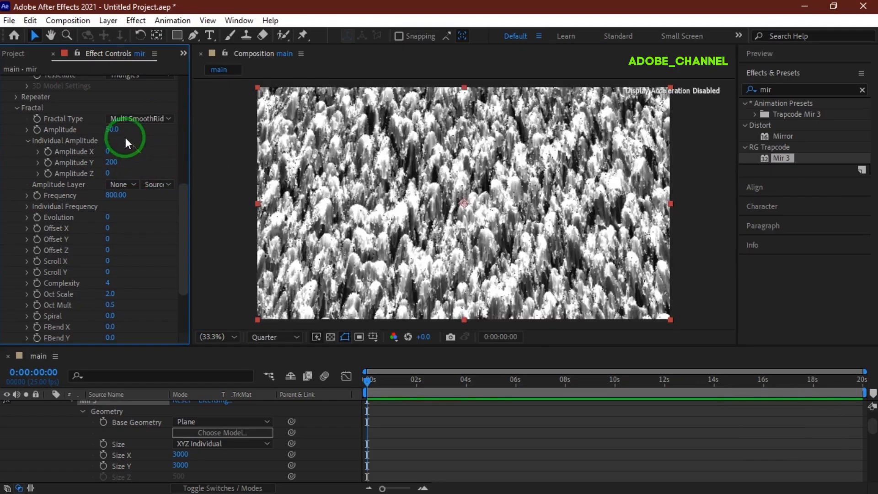
click(112, 130)
text(-40)
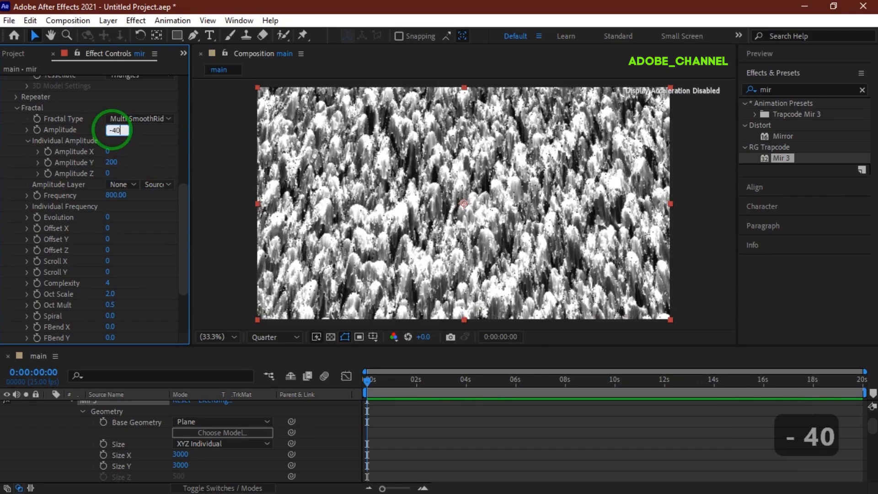
key(Return)
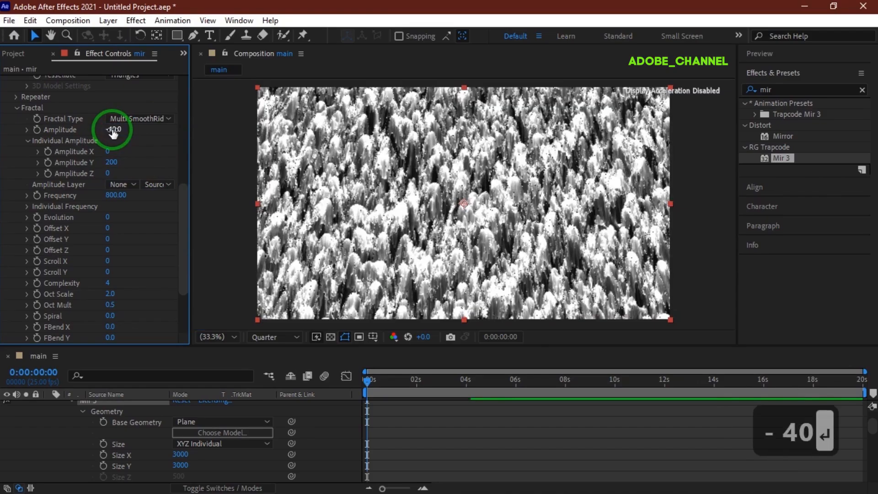
click(113, 195)
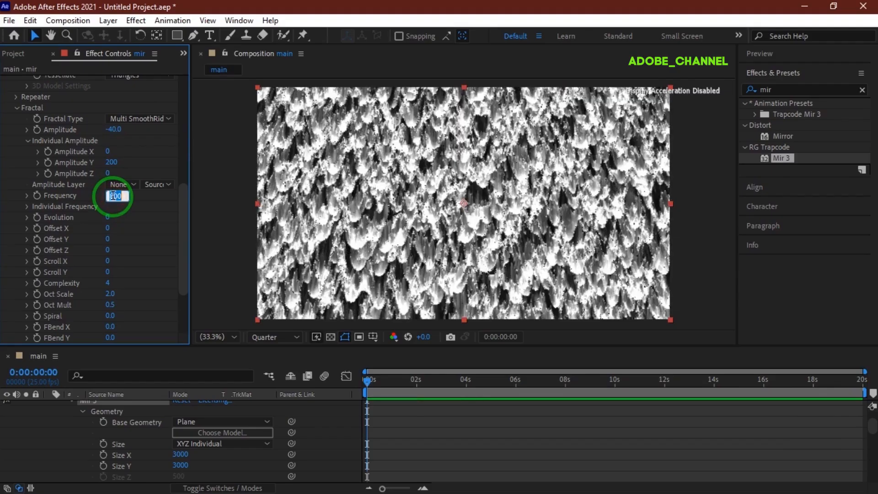
text(30)
key(Return)
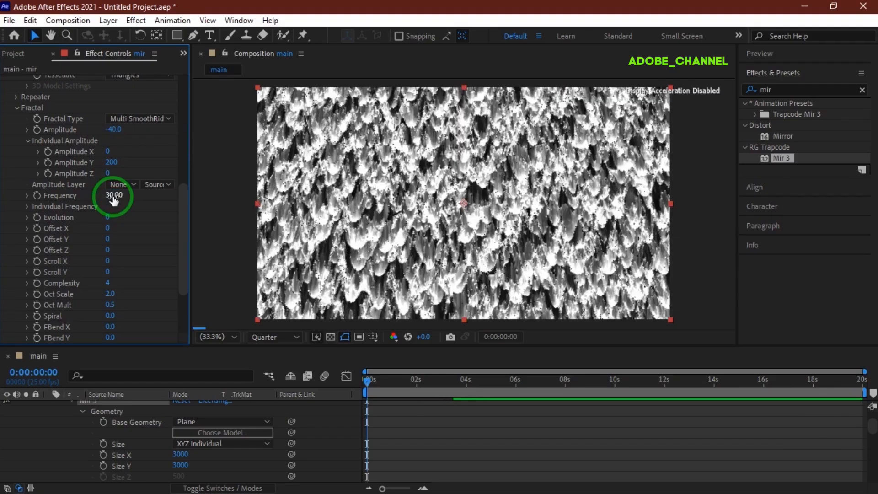
- Set Mir 3's individual frequencies to X 30, Y 430 and Z 0
click(27, 207)
click(112, 217)
text(30)
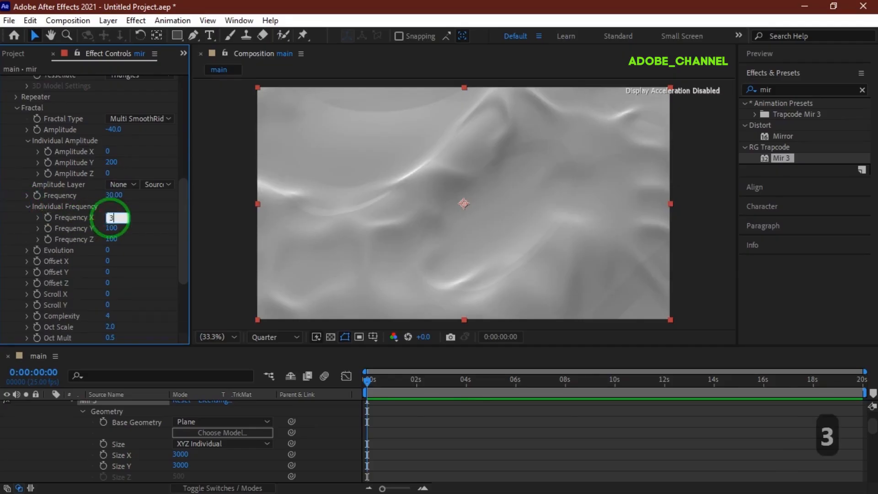
key(Return)
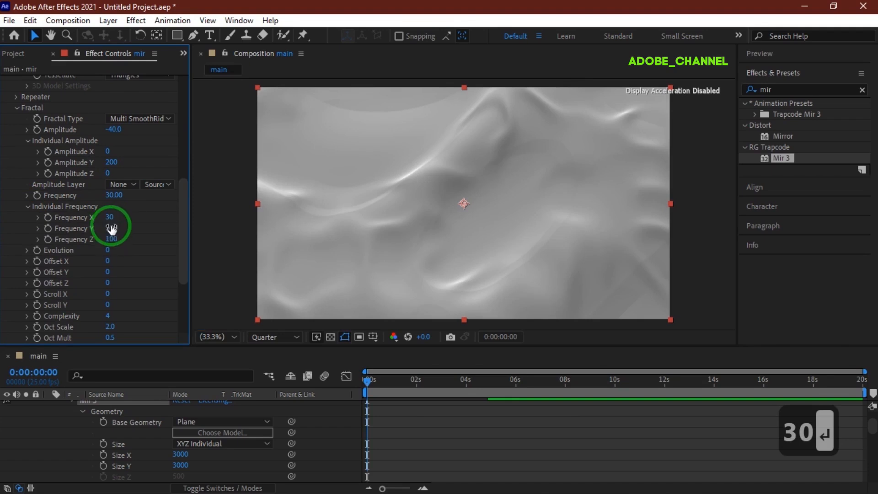
click(111, 227)
text(430)
key(Return)
click(111, 238)
text(0)
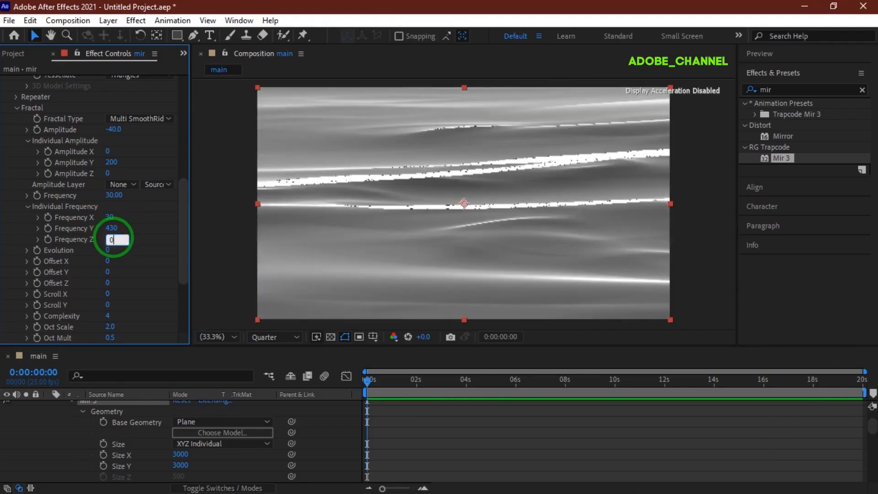
key(Return)
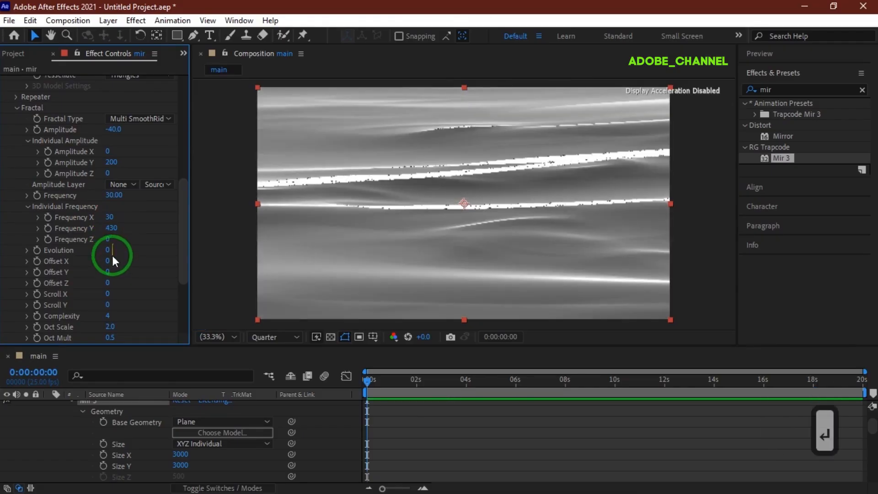
- Set Complexity to 10 and Oct Scale to 2.4
click(108, 316)
text(10)
key(Return)
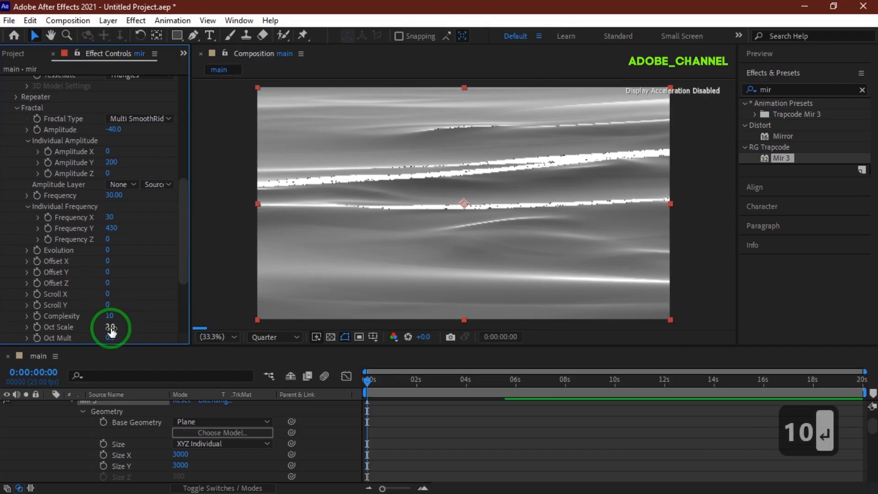
click(110, 327)
text(2.4)
key(Return)
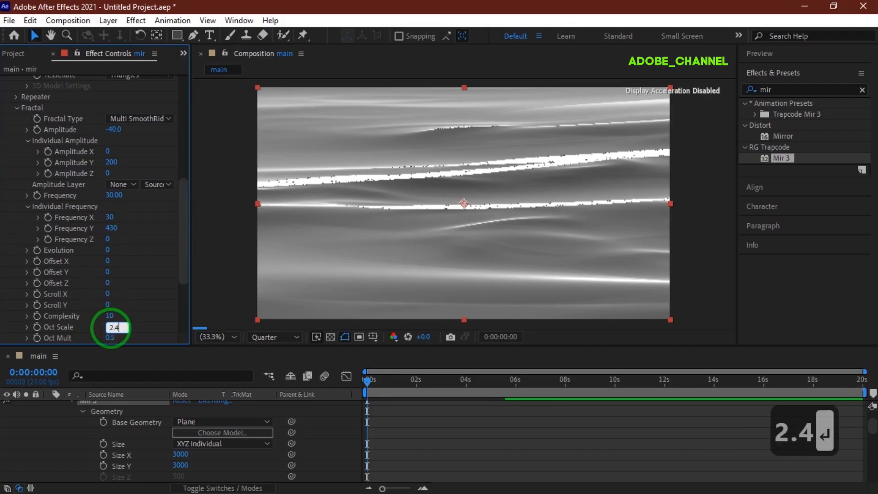
scroll(110, 327, down, 3)
click(110, 291)
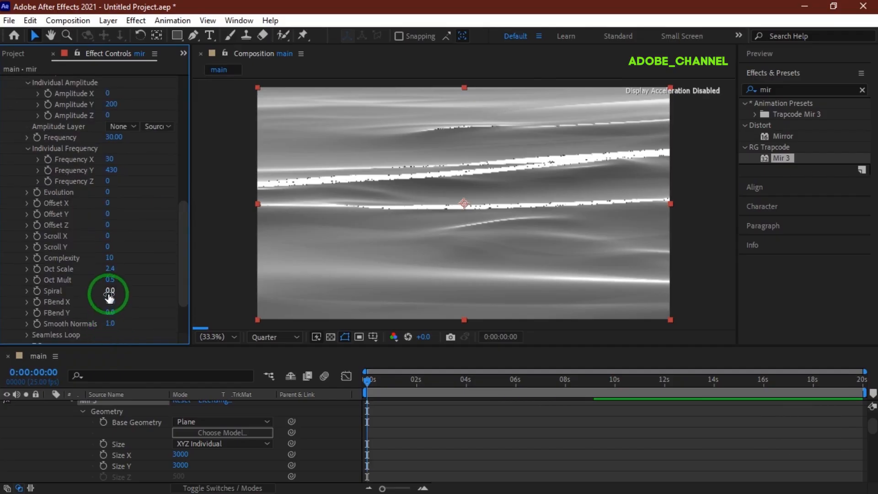
- Set Mir 3's Spiral to 0.1 and Smooth Normals to 100
text(.1)
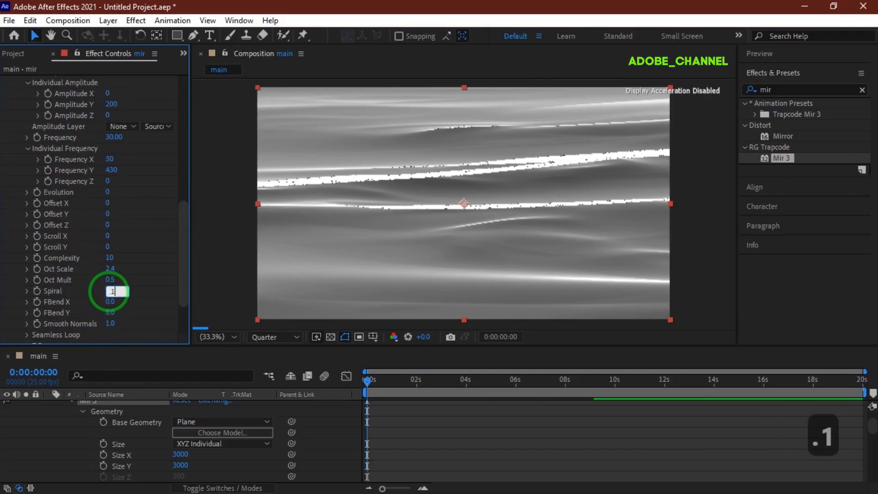
key(Return)
click(110, 324)
text(100)
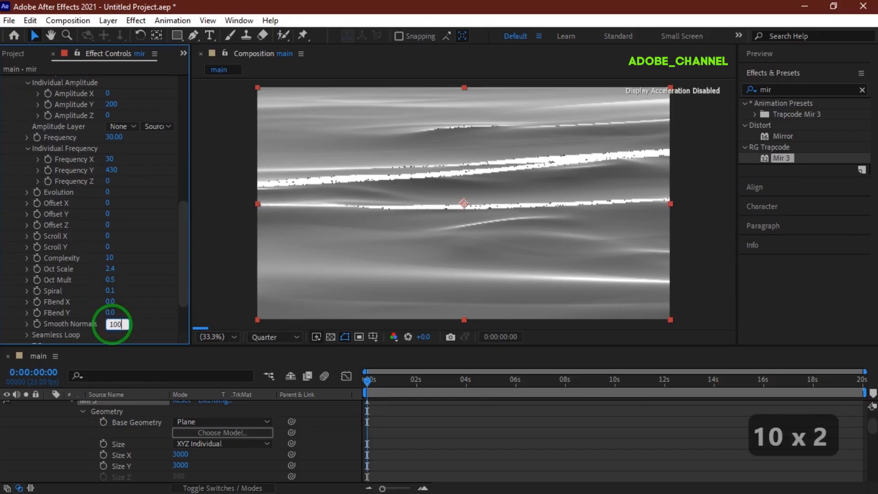
key(Return)
- Set the Shader's Normal Effect to 70
scroll(103, 325, down, 5)
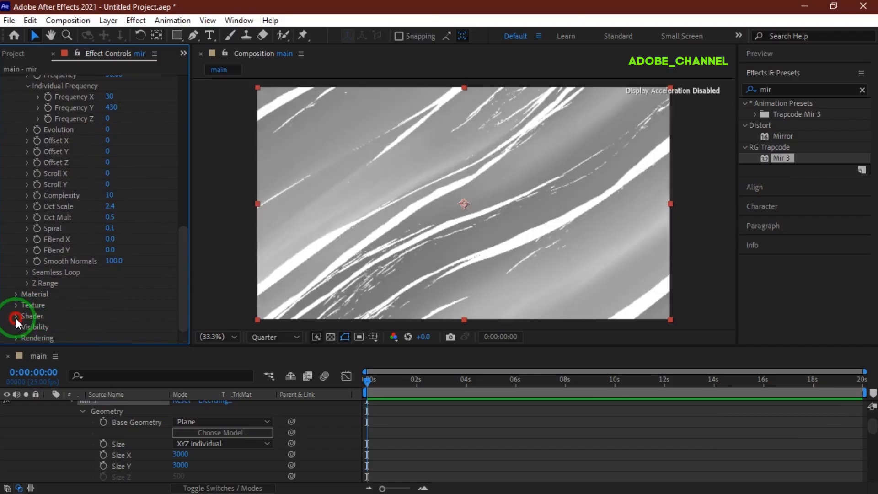
click(16, 316)
scroll(15, 318, down, 5)
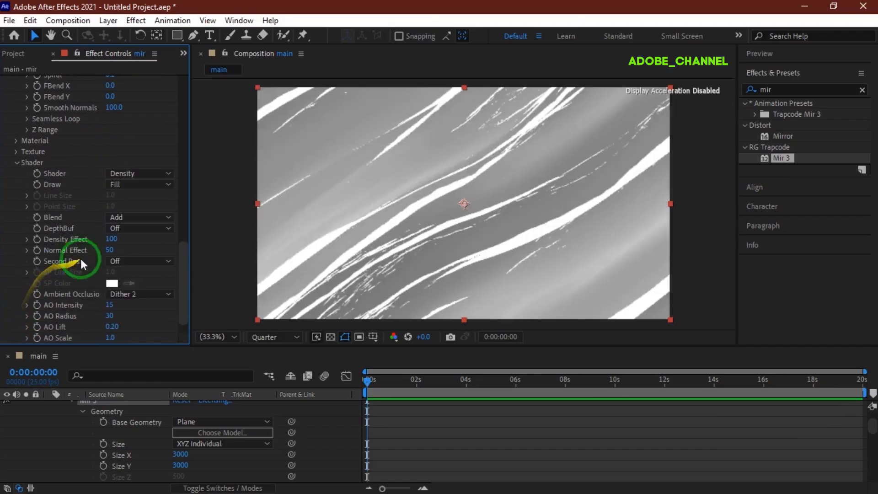
click(108, 250)
text(70)
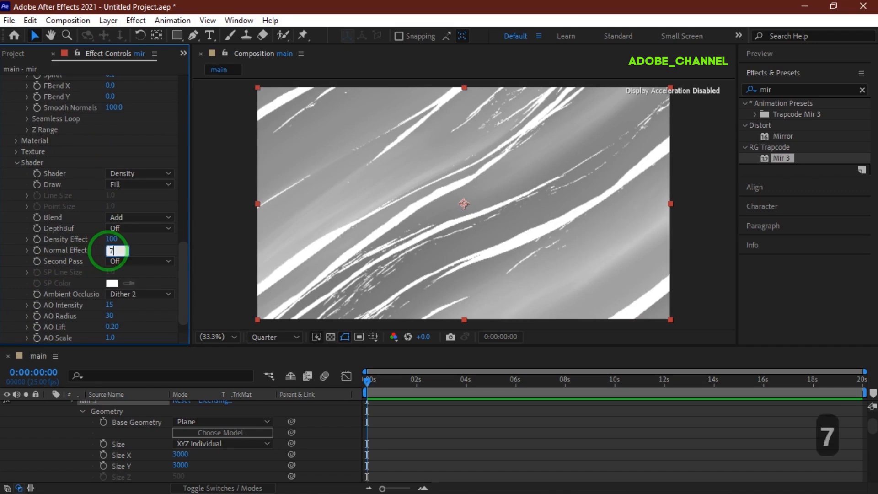
key(Return)
scroll(99, 248, up, 9)
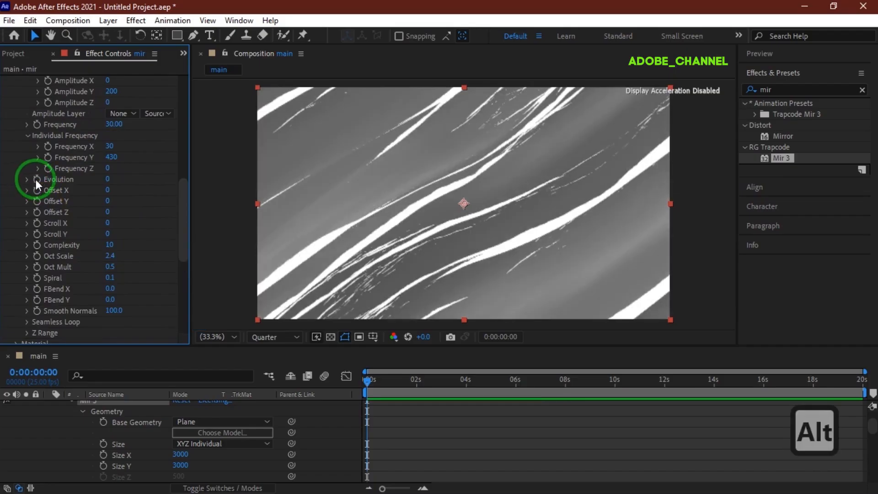
alt+click(36, 180)
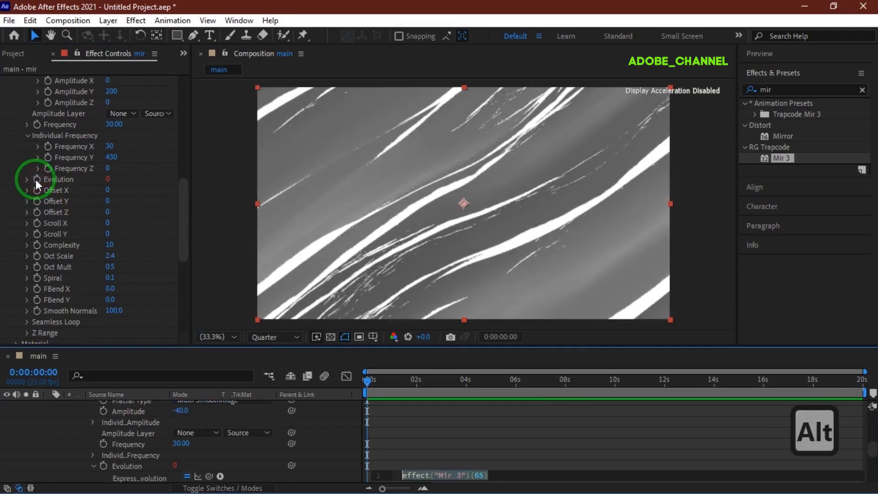
- Drive Evolution with the expression time*30 and Scroll X with time*200
text(time*)
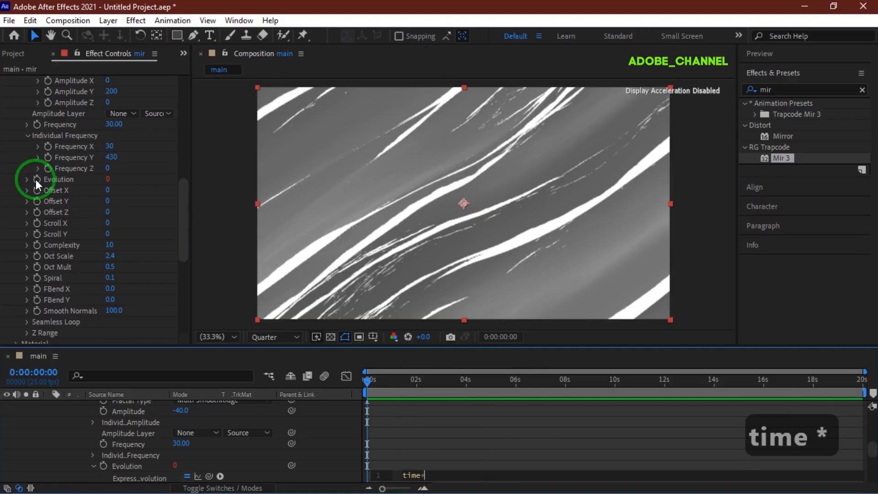
text(30)
key(Return)
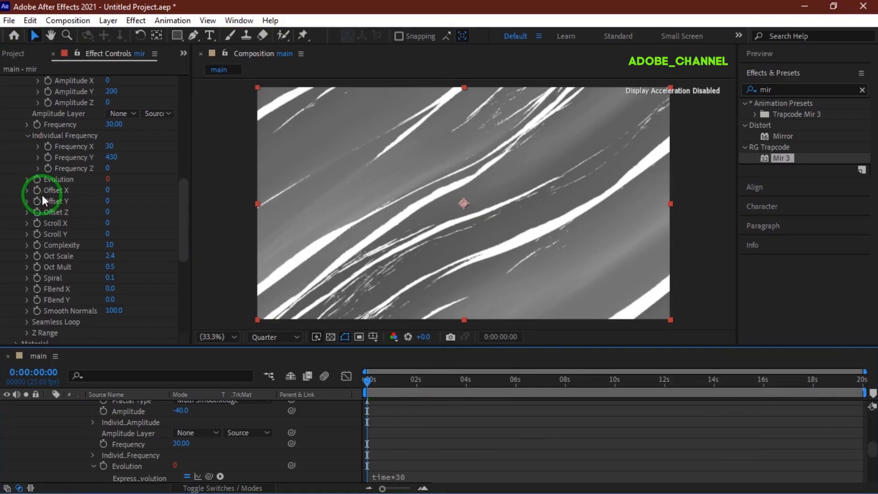
alt+click(36, 223)
text(t)
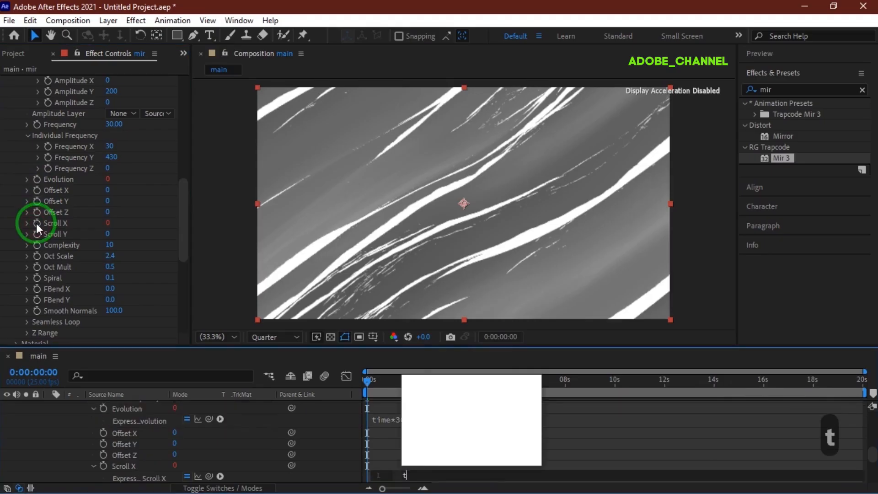
text(ime*200)
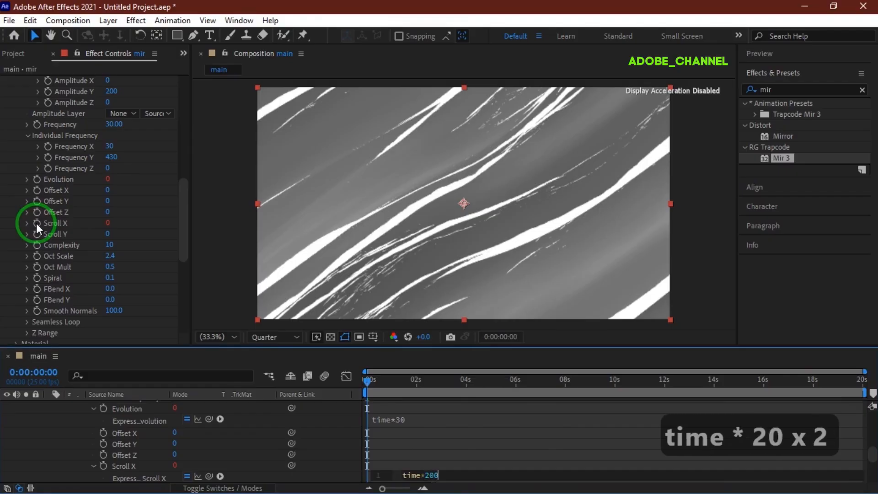
key(Return)
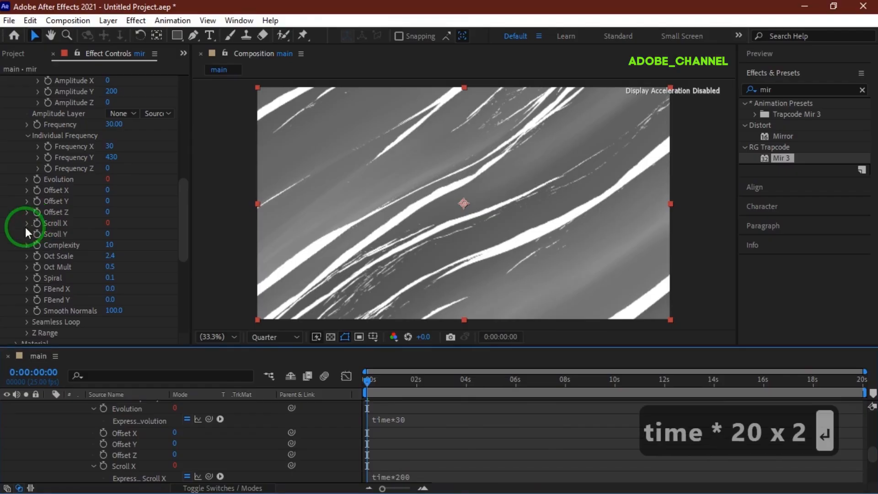
scroll(65, 451, up, 5)
scroll(64, 452, up, 1)
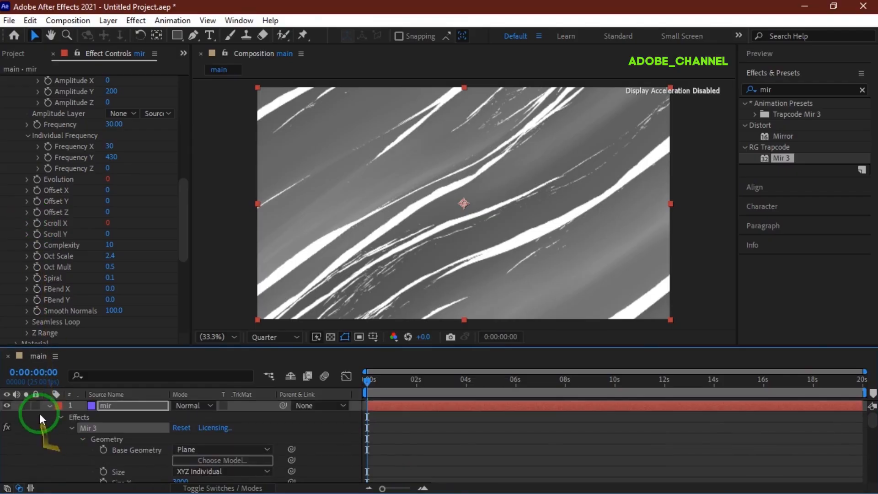
- Add a new adjustment layer and apply VC Color Vibrance to it
click(47, 405)
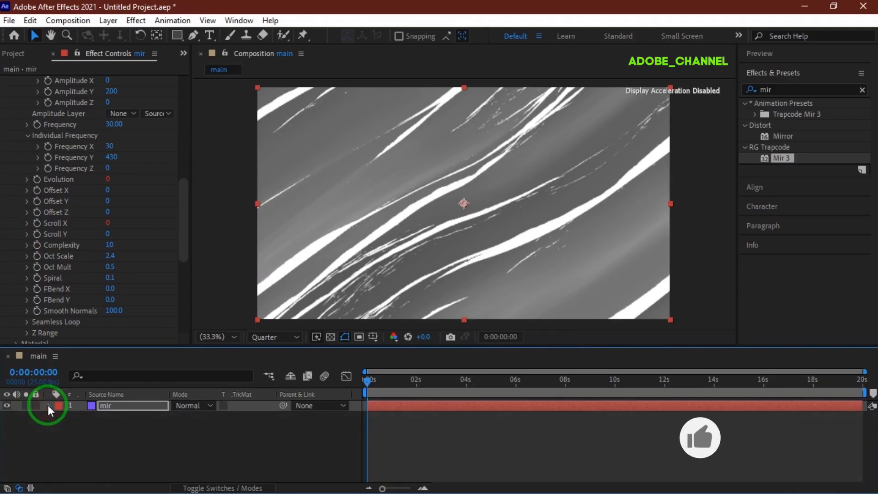
right_click(154, 445)
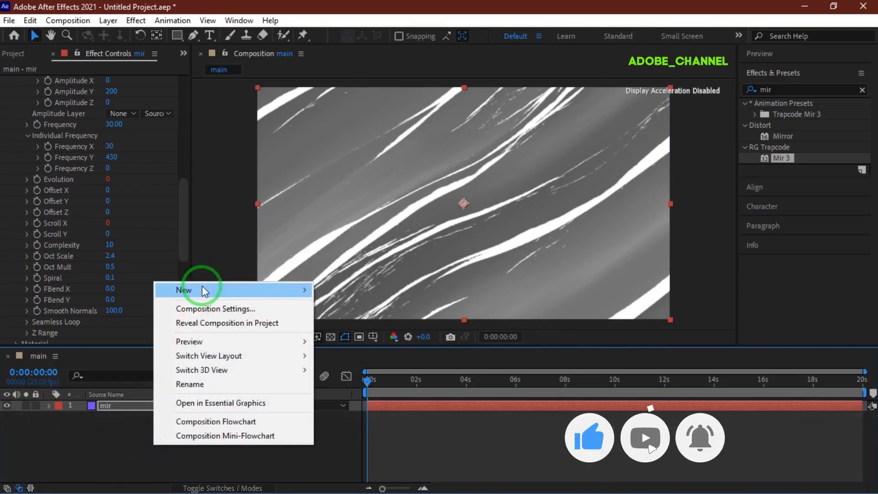
mouse_move(261, 290)
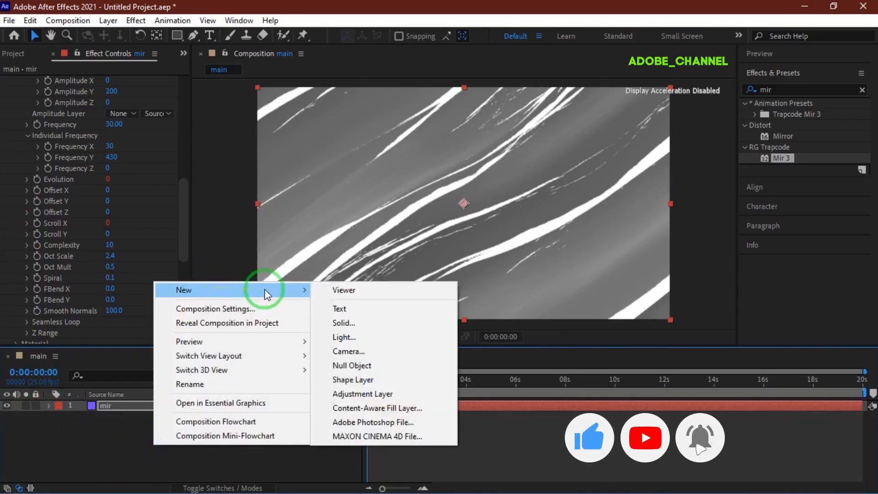
click(368, 396)
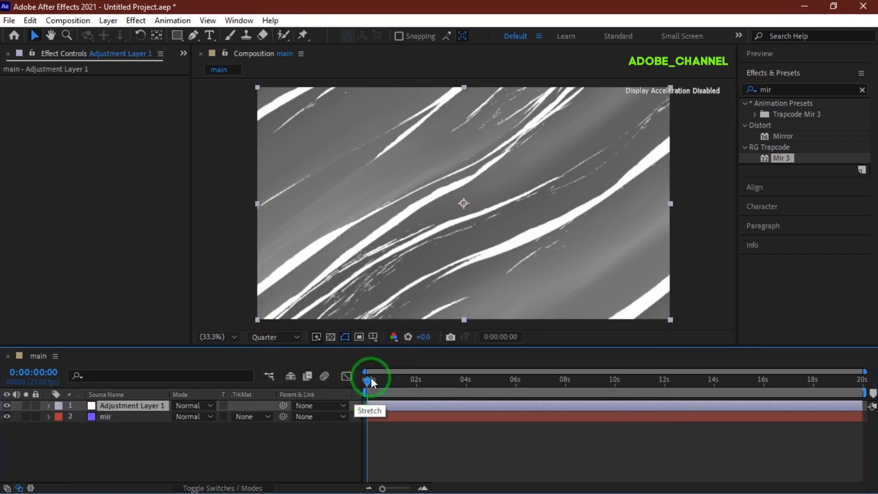
click(746, 91)
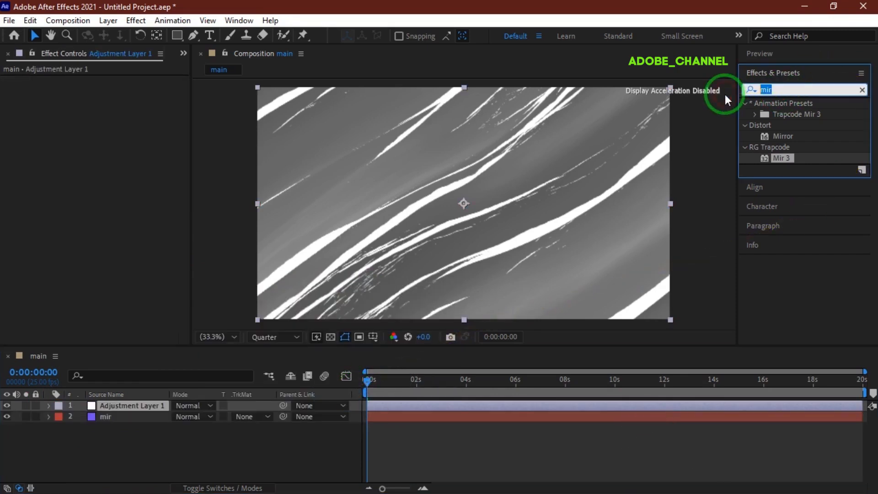
text(vc)
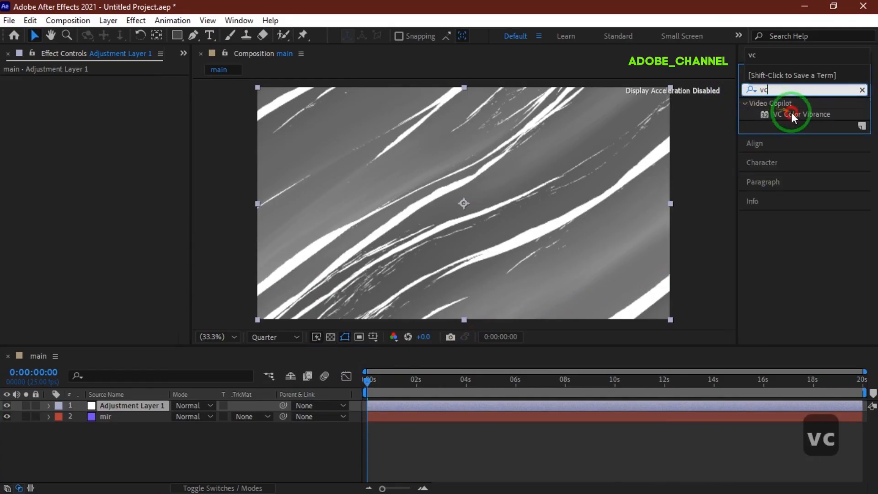
double_click(791, 114)
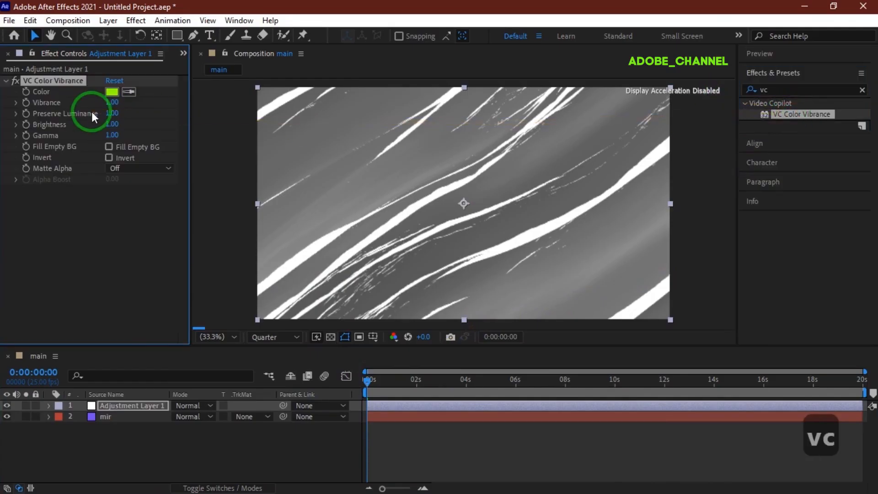
- Set VC Color Vibrance Gamma to 0.2, Brightness to 2 and Vibrance to 2
click(113, 135)
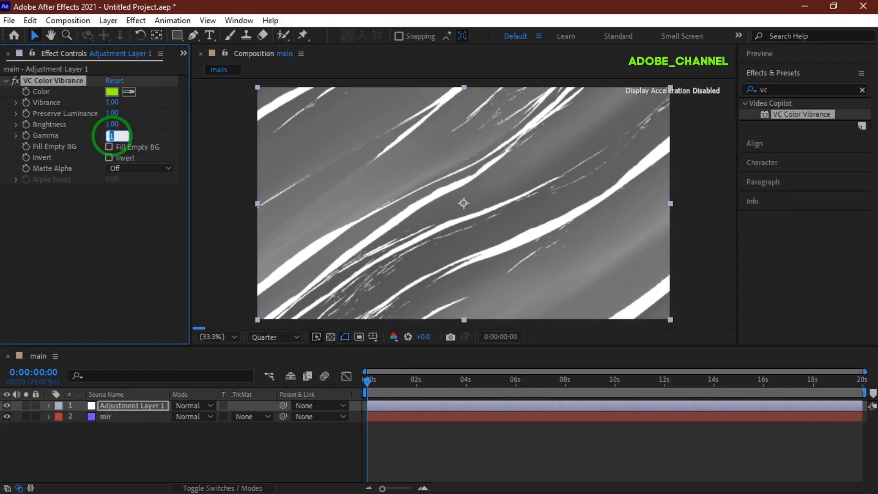
text(.2)
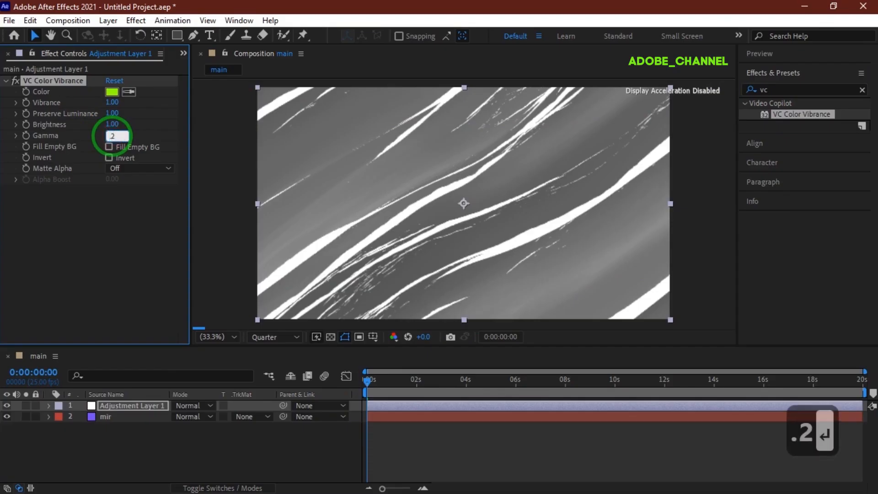
click(112, 125)
text(2)
key(Return)
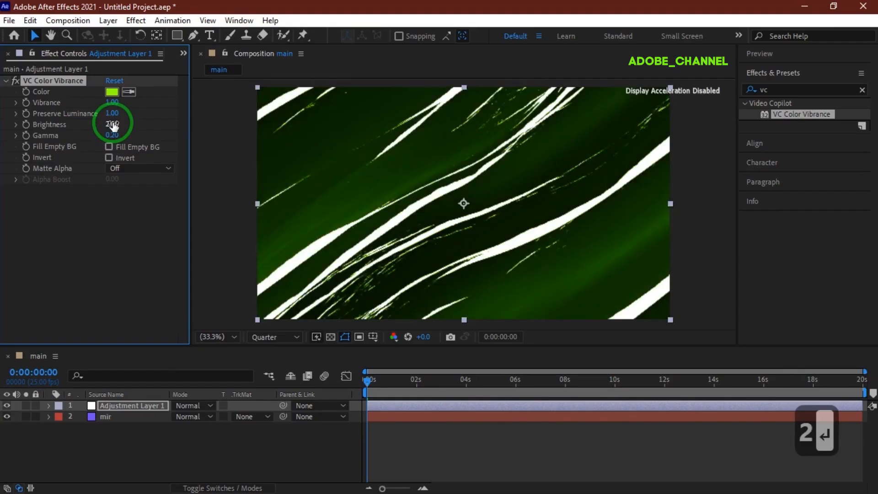
click(112, 102)
text(2)
key(Return)
- Change the vibrance colour to deep blue 0C00FF
click(110, 91)
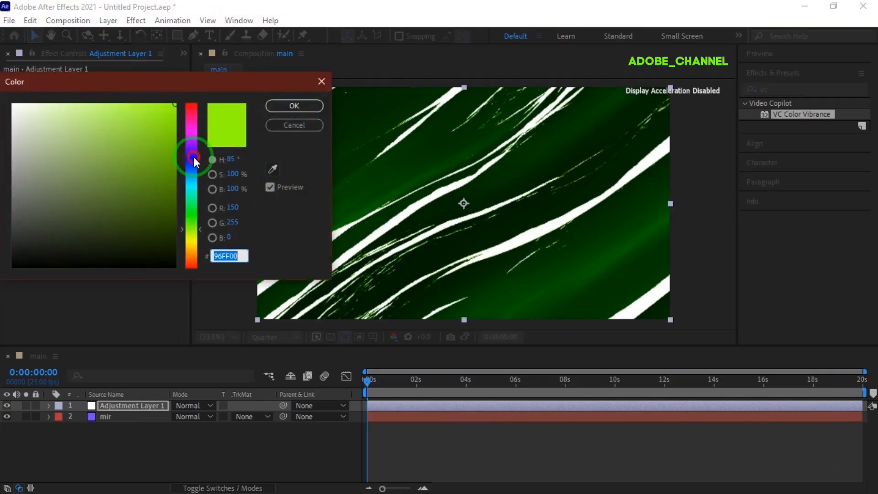
click(194, 158)
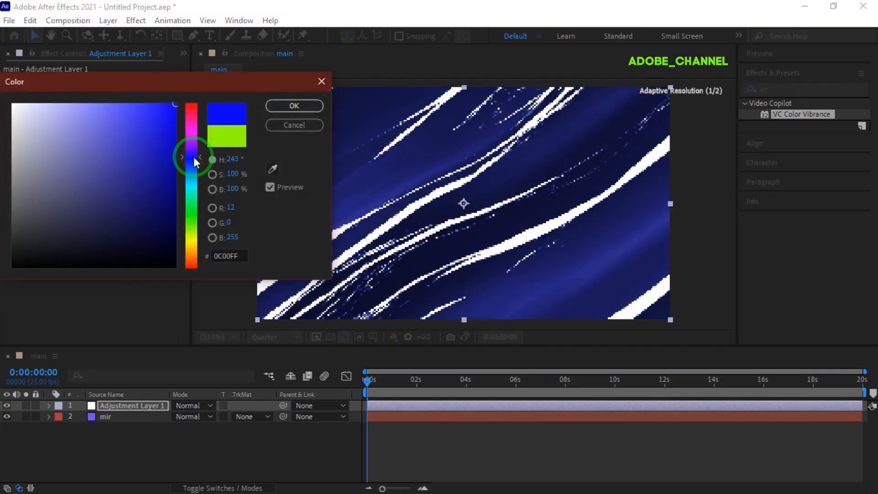
click(293, 107)
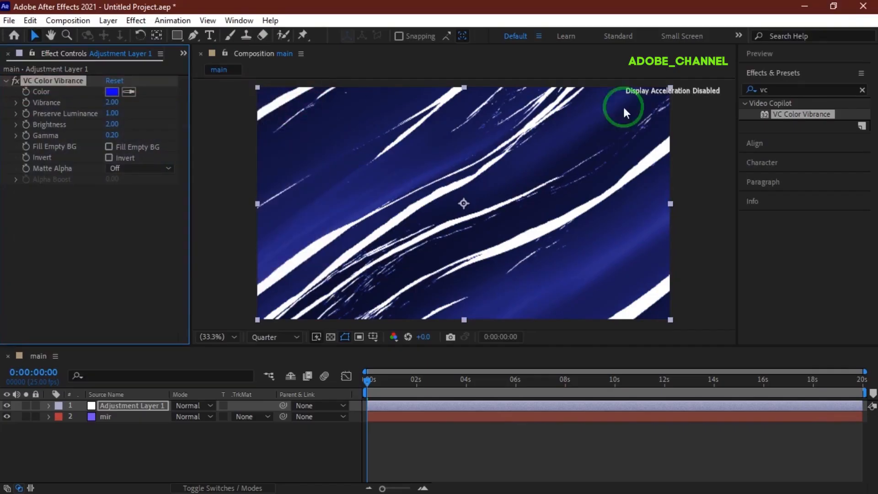
drag(774, 89, 755, 95)
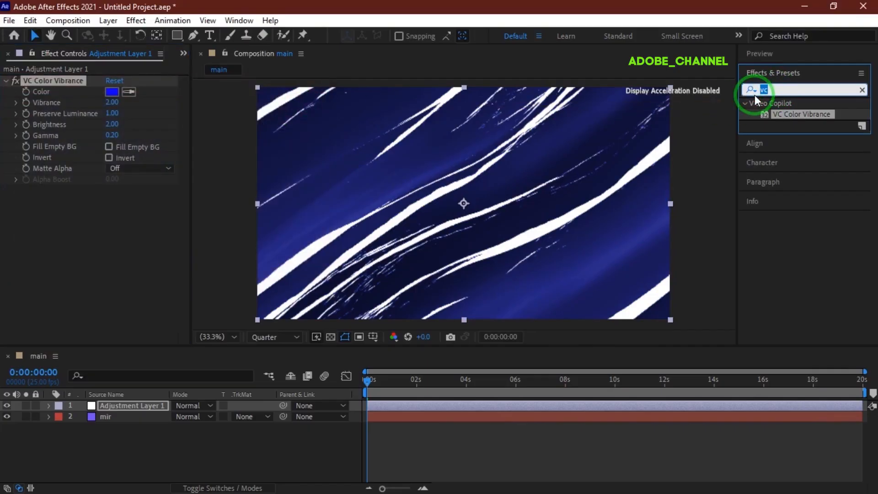
- Apply Deep Glow to the adjustment layer with Add blend, Exposure 3 and Radius 640
text(deep)
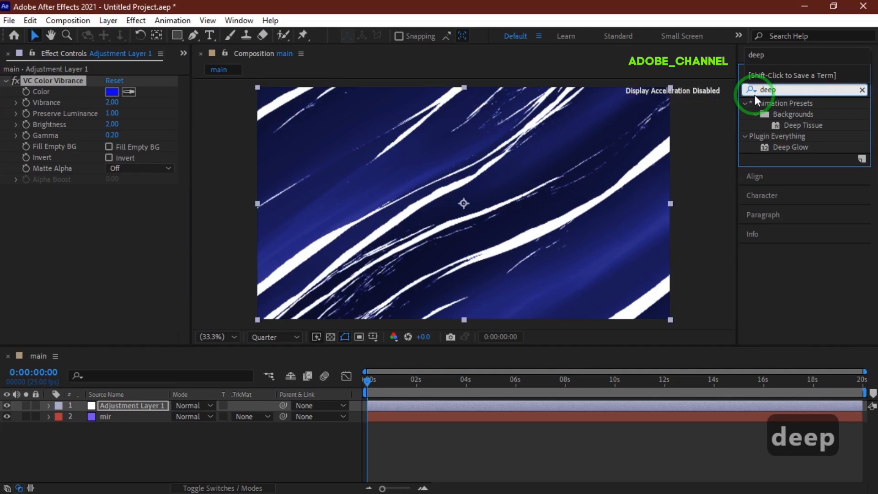
double_click(789, 148)
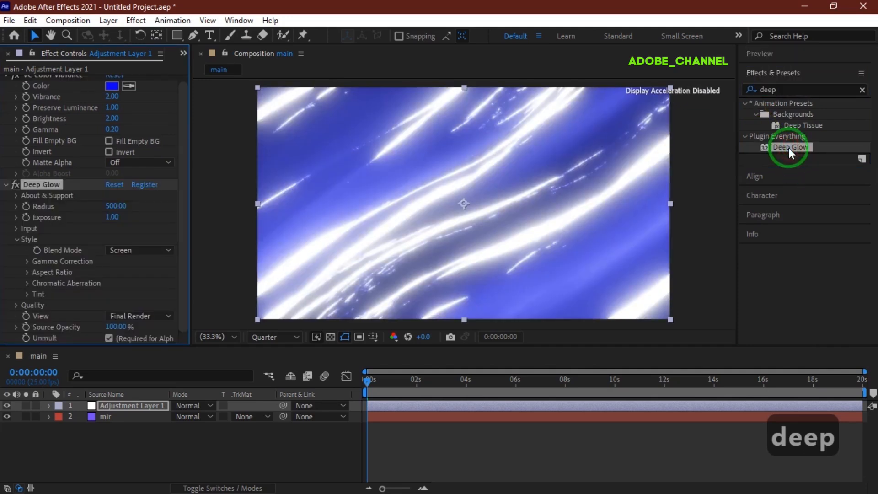
click(166, 251)
click(150, 281)
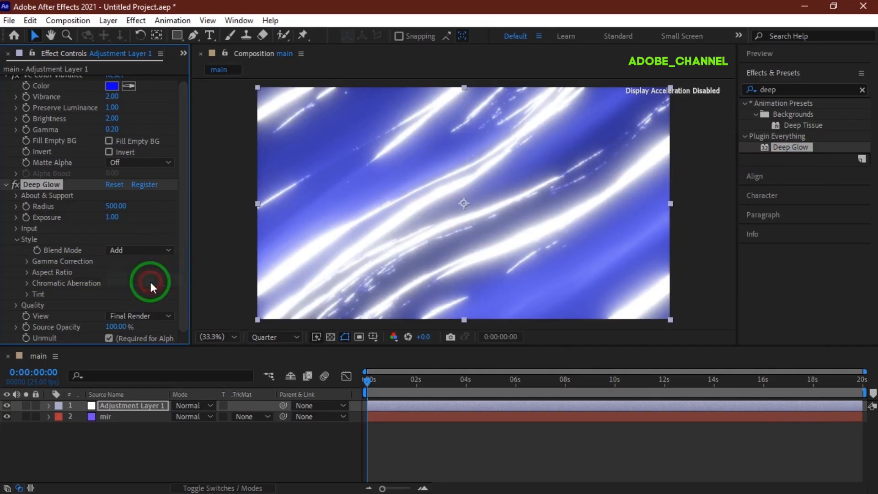
click(110, 217)
text(3)
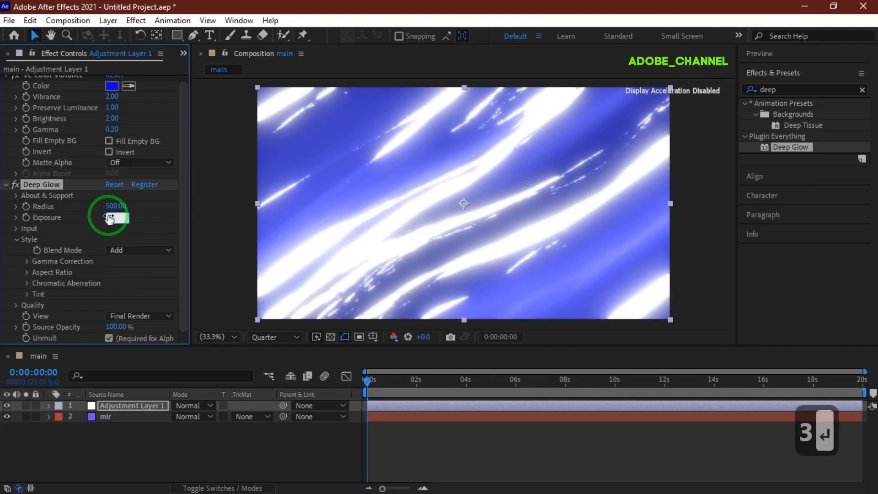
key(Return)
click(114, 206)
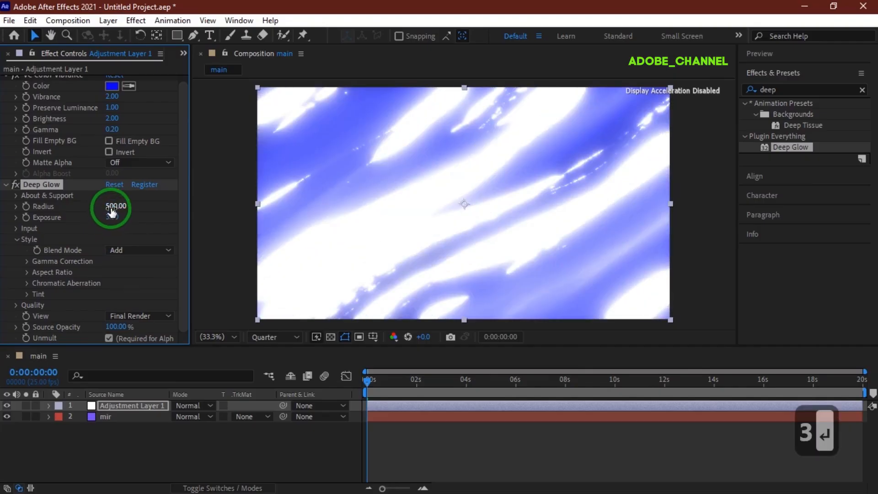
text(640)
key(Return)
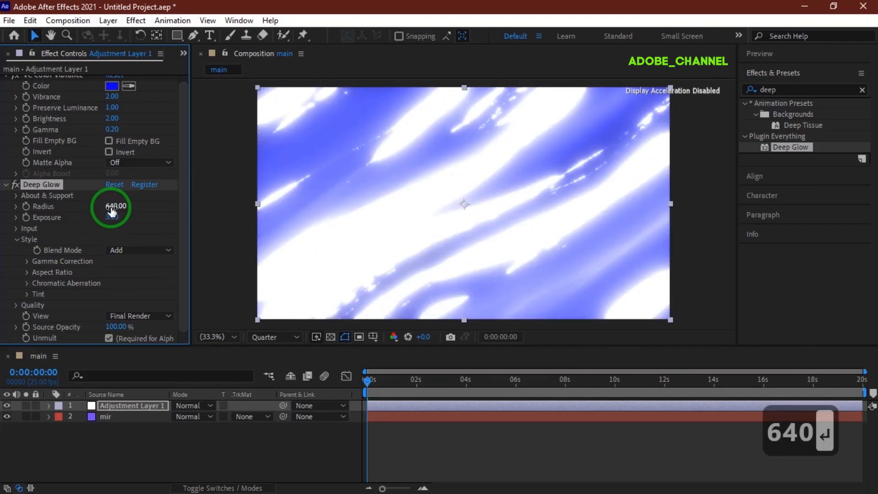
- Set Deep Glow's input Threshold to 170% and Threshold Smoothness to 100%
click(17, 228)
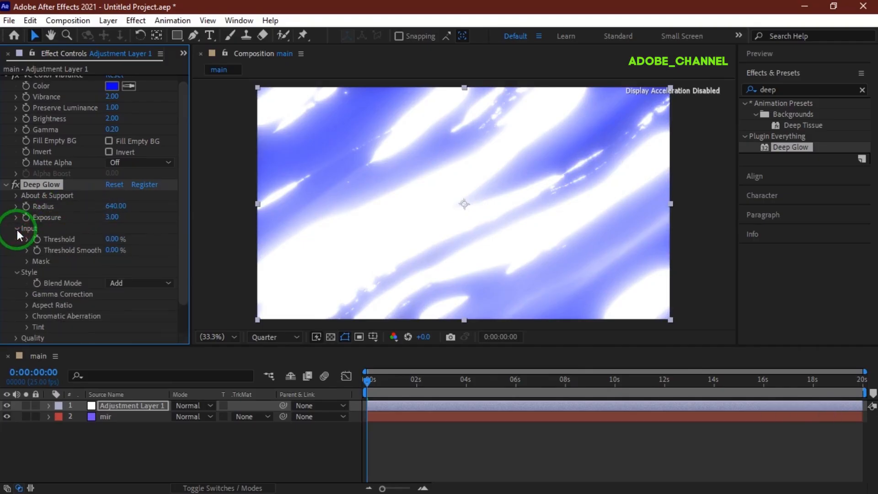
click(111, 239)
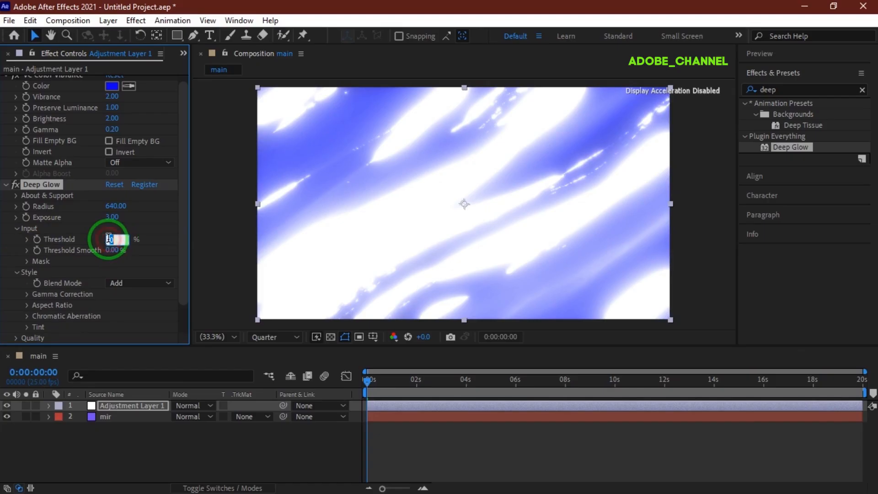
text(170)
key(Return)
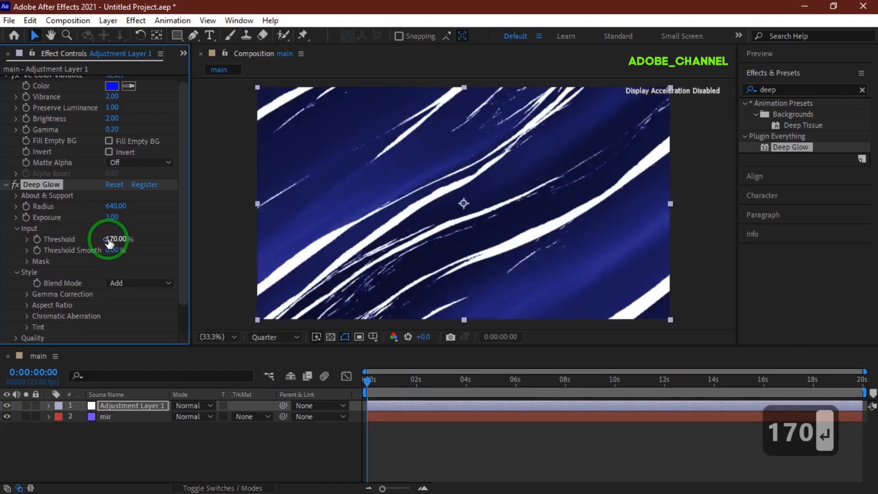
click(112, 250)
text(100)
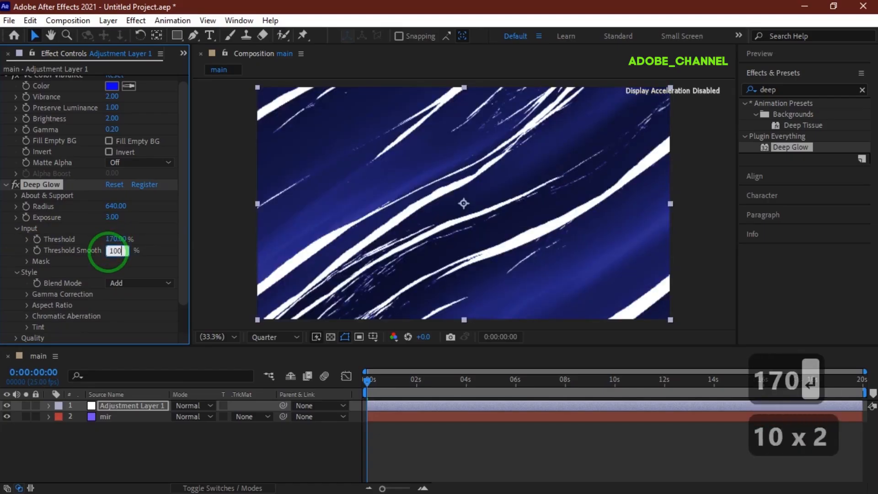
key(Return)
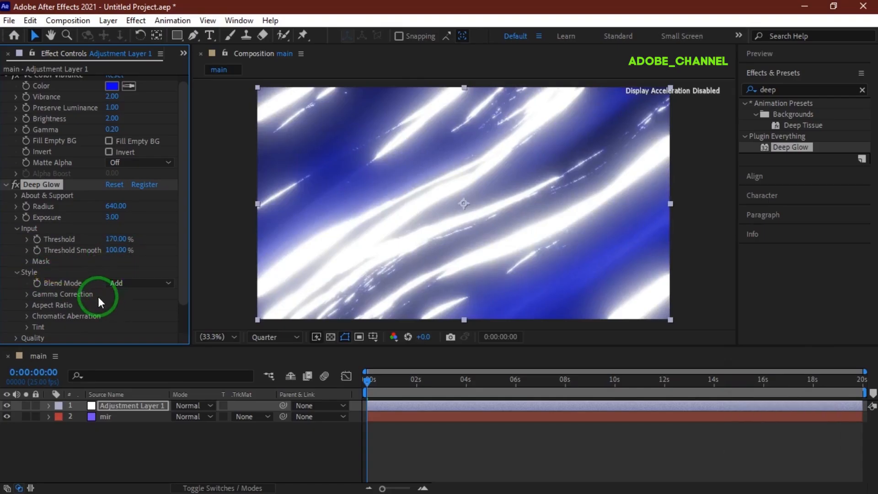
- Set Deep Glow's Chromatic Aberration amount to 30%
click(25, 318)
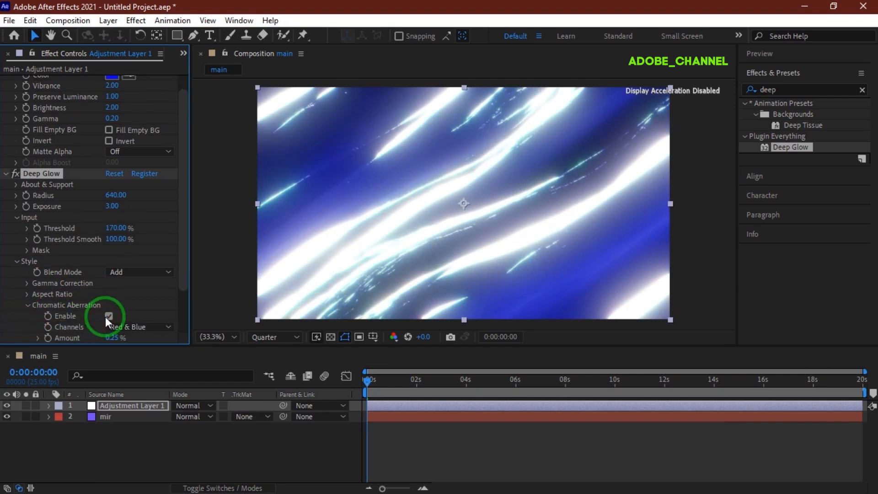
click(112, 337)
text(30)
key(Return)
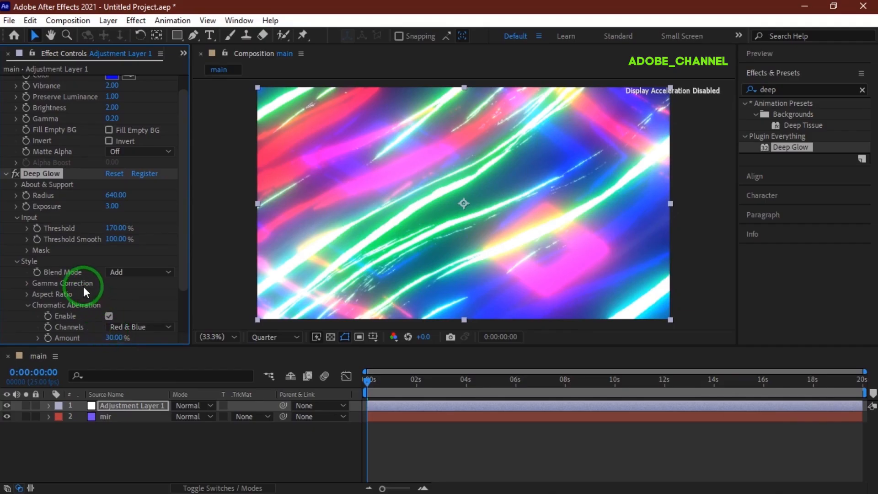
- Enable the glow Tint and set its colour to yellow F0DE18
scroll(83, 287, down, 3)
click(26, 293)
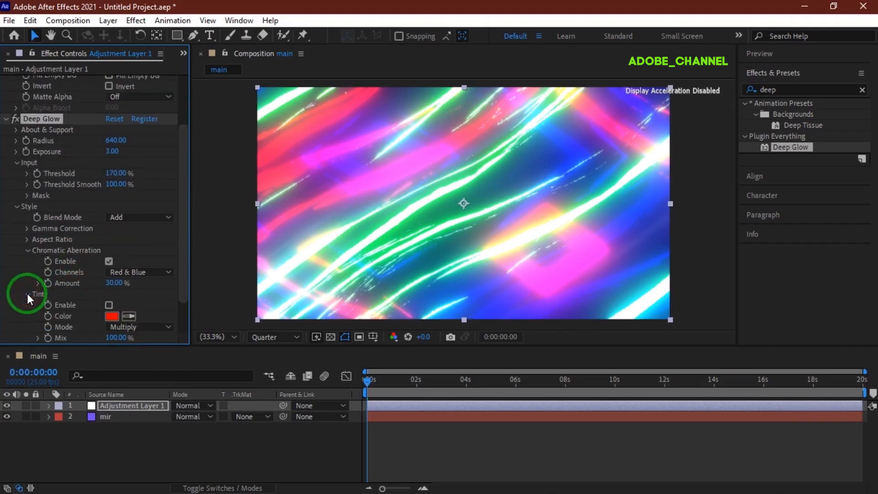
click(108, 304)
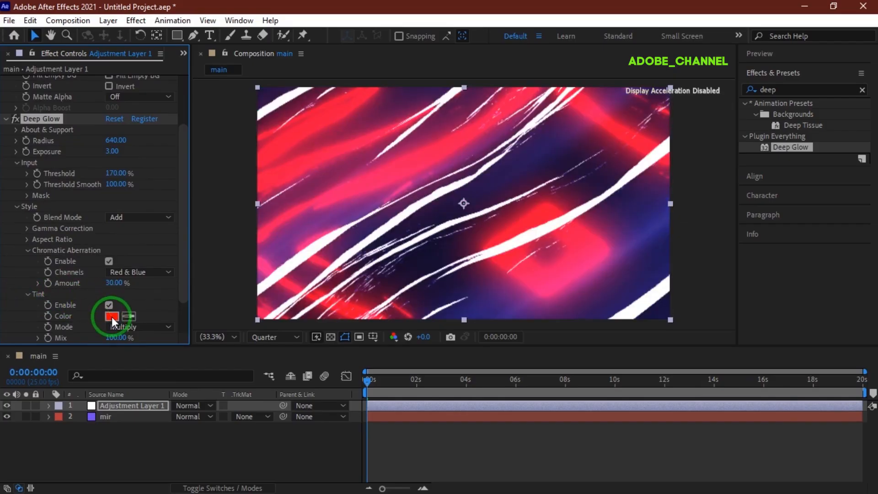
click(111, 317)
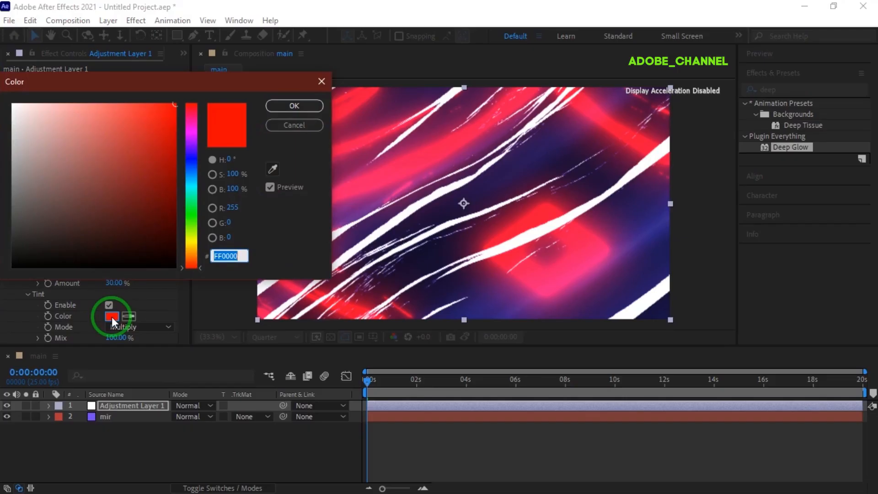
text(F0)
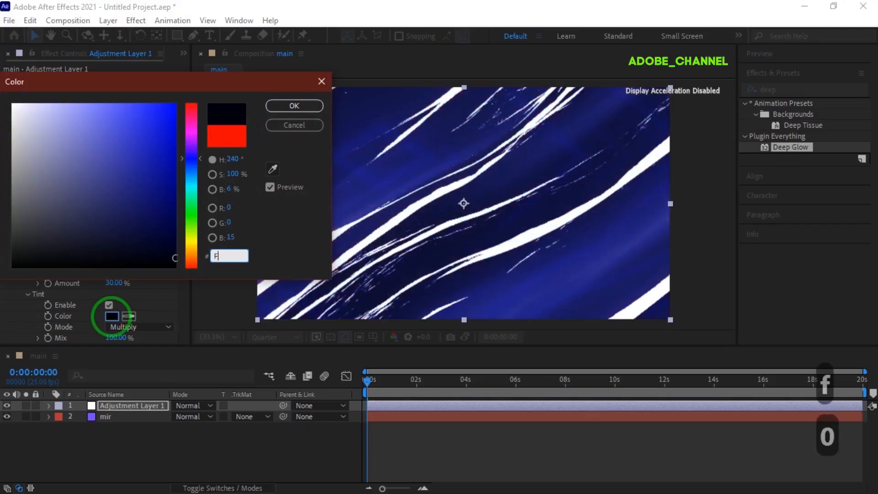
text(DE)
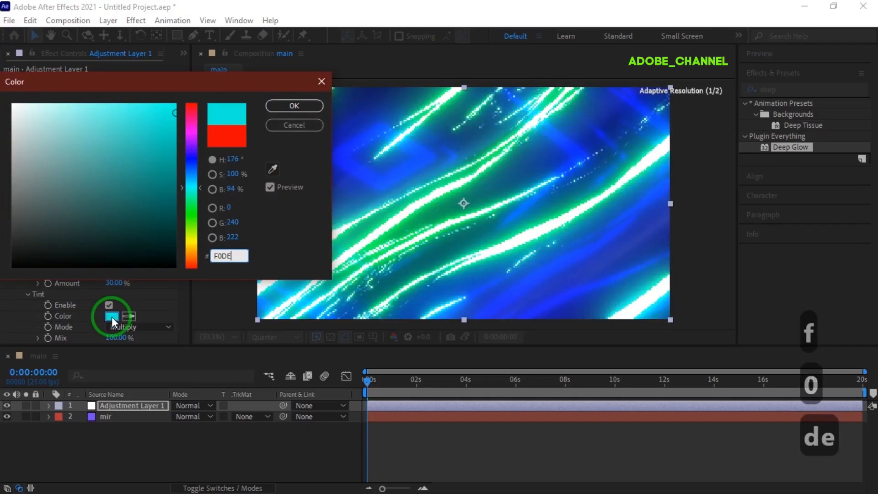
text(18)
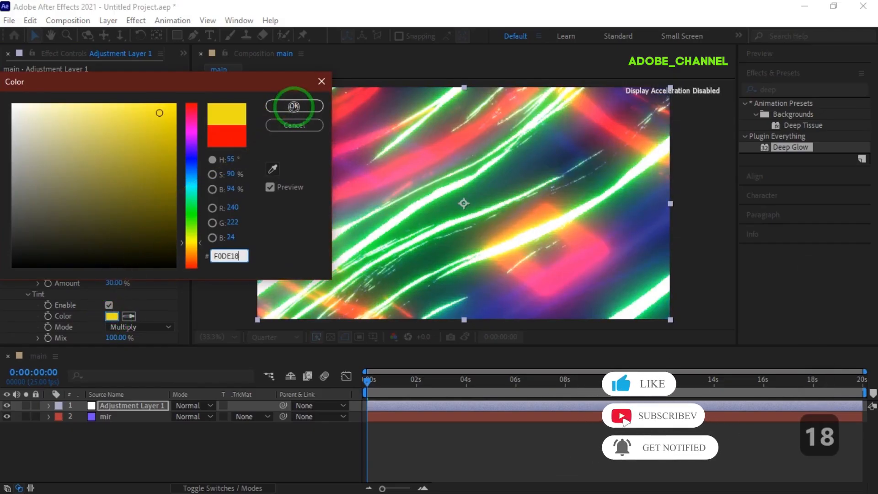
click(294, 106)
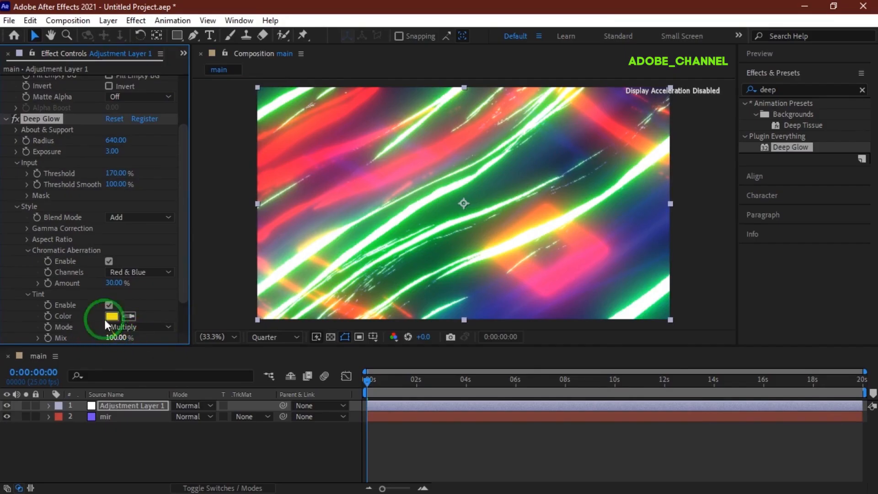
- Set the Quality Downsample to 100%
scroll(47, 269, down, 2)
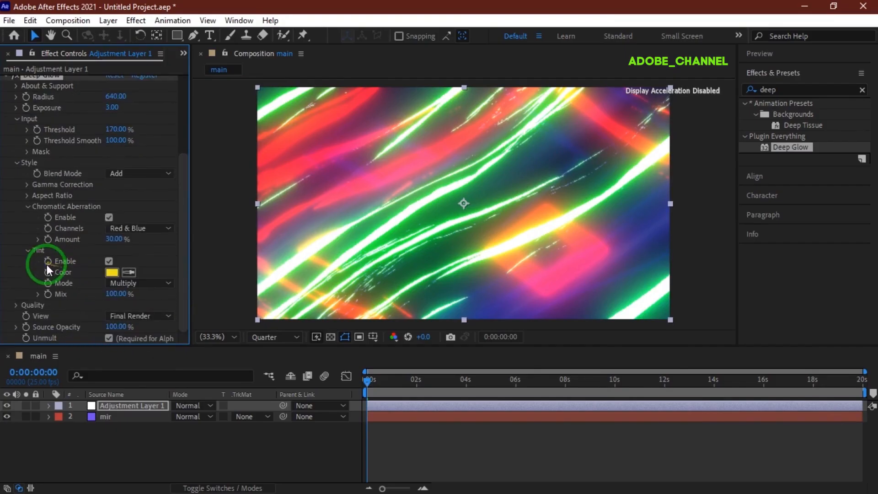
click(15, 305)
scroll(15, 307, down, 2)
click(112, 283)
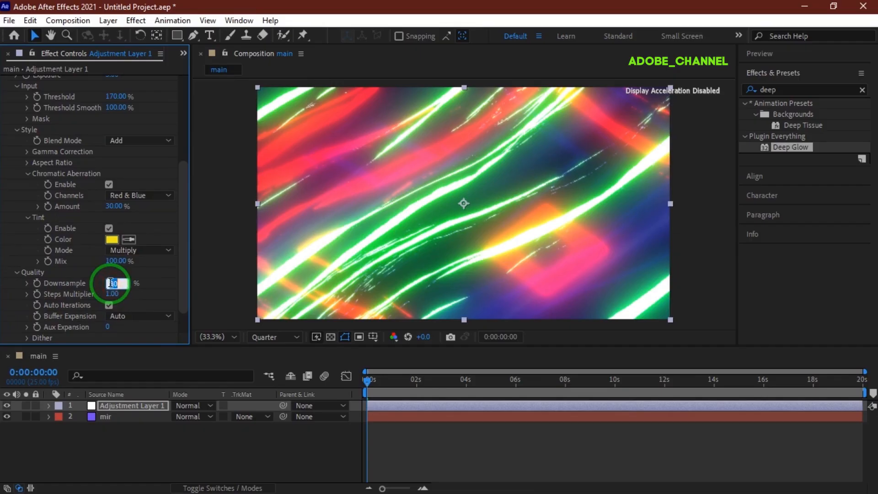
text(100)
key(Return)
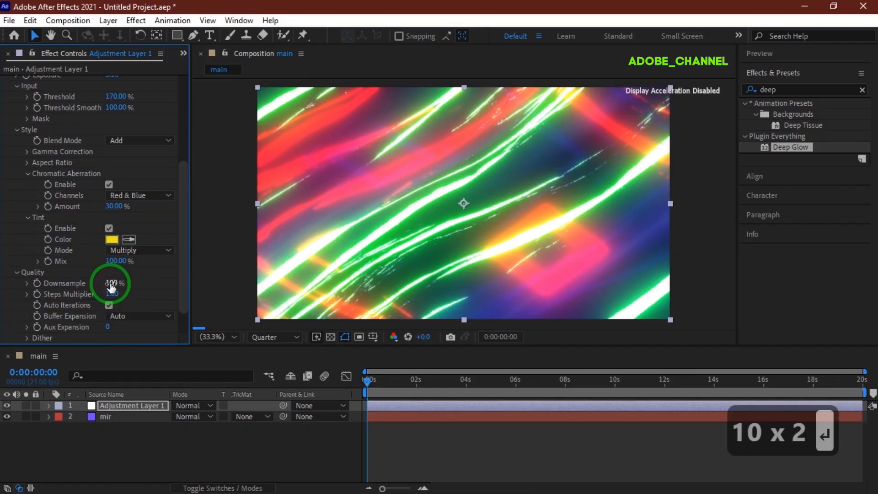
click(796, 55)
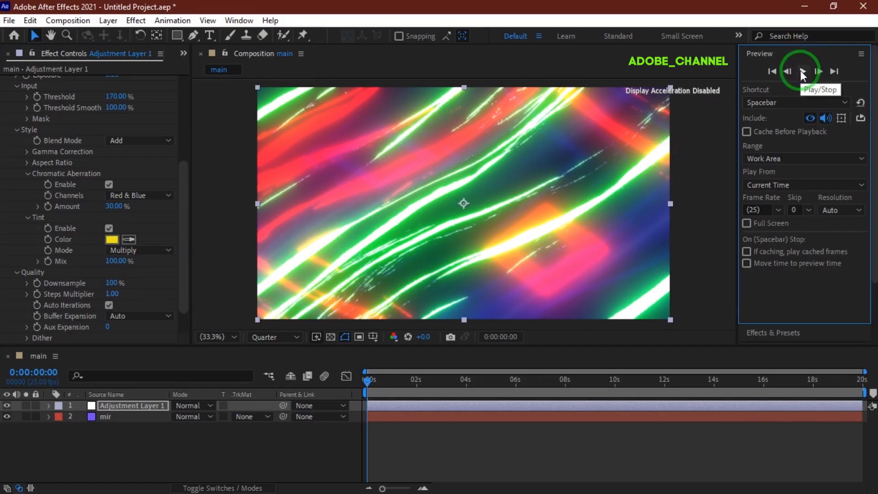
- Play the glowing multicolour streak animation in the Preview panel, then stop it
click(802, 72)
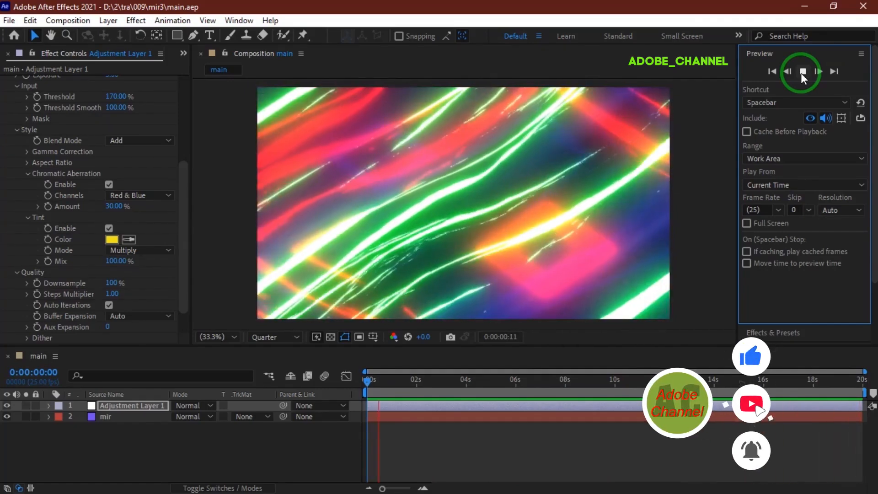
click(800, 72)
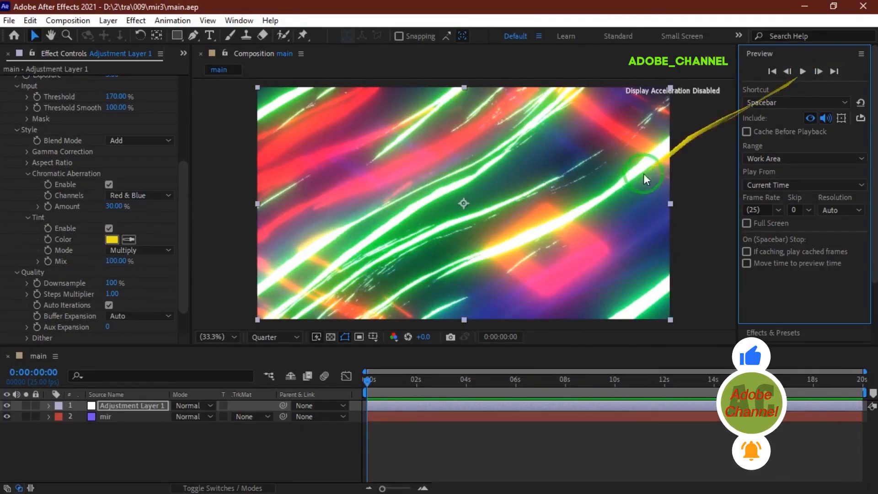